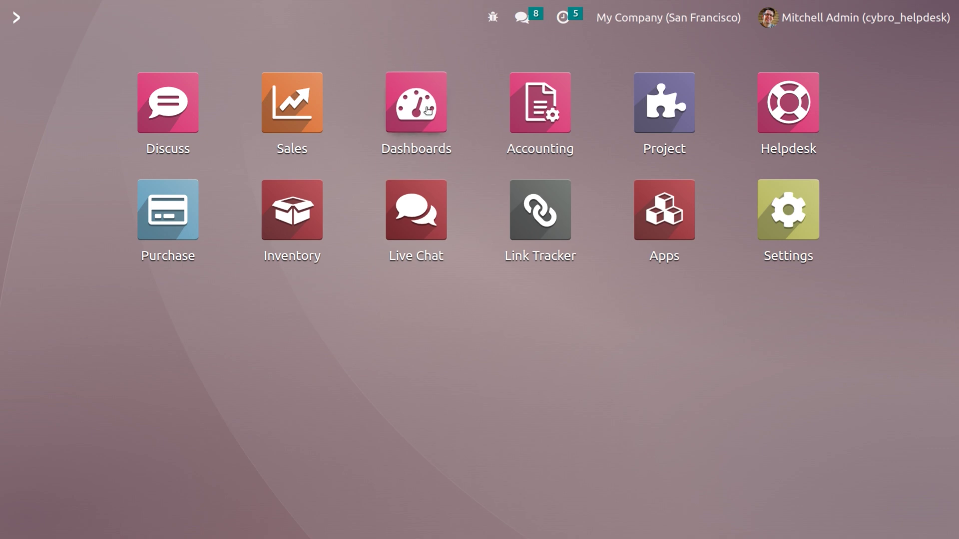
Open the Helpdesk Overview, which shows the Customer care team with 0 open tickets.
{"action": "left_click", "coordinate": [814, 109]}
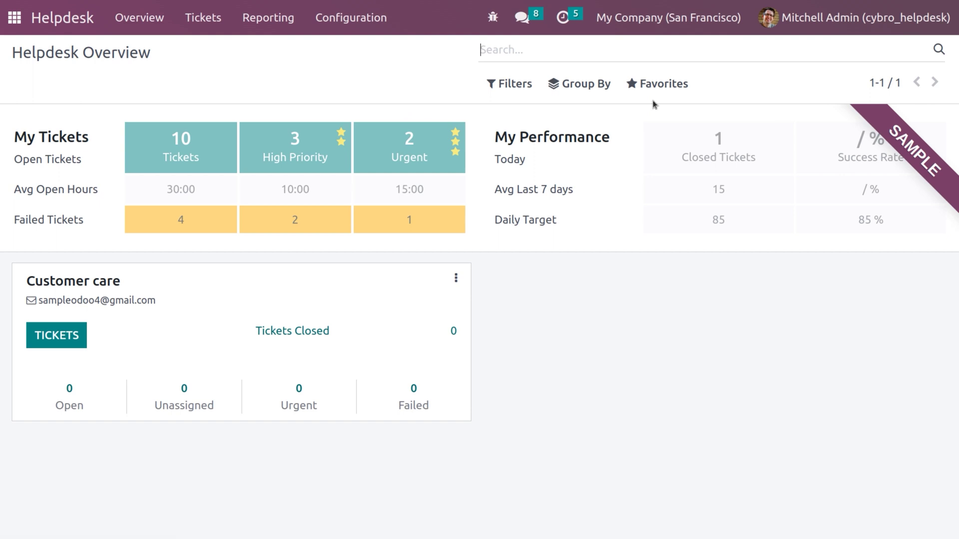
Review the Customer care team's settings under Configuration > Teams, then go back to the apps home screen.
{"action": "left_click", "coordinate": [338, 20]}
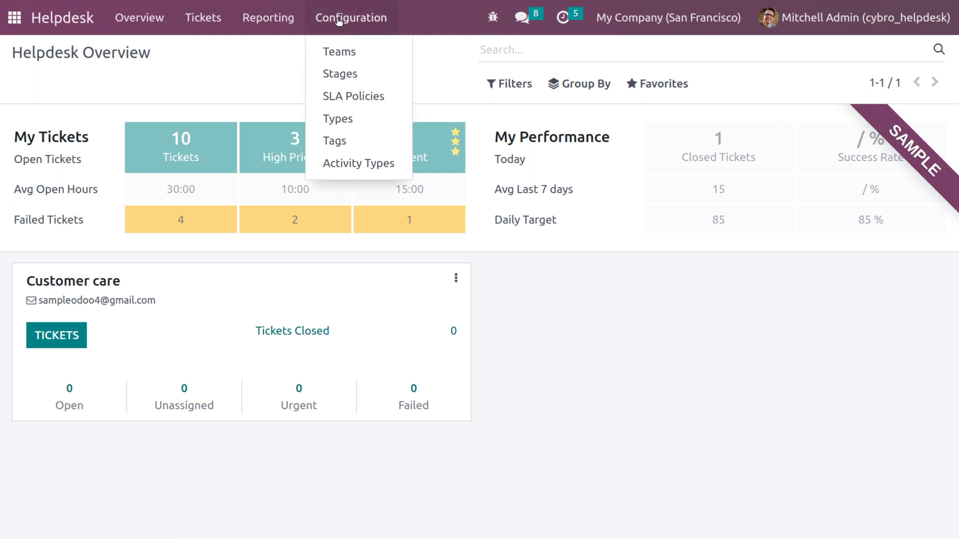
{"action": "left_click", "coordinate": [343, 50]}
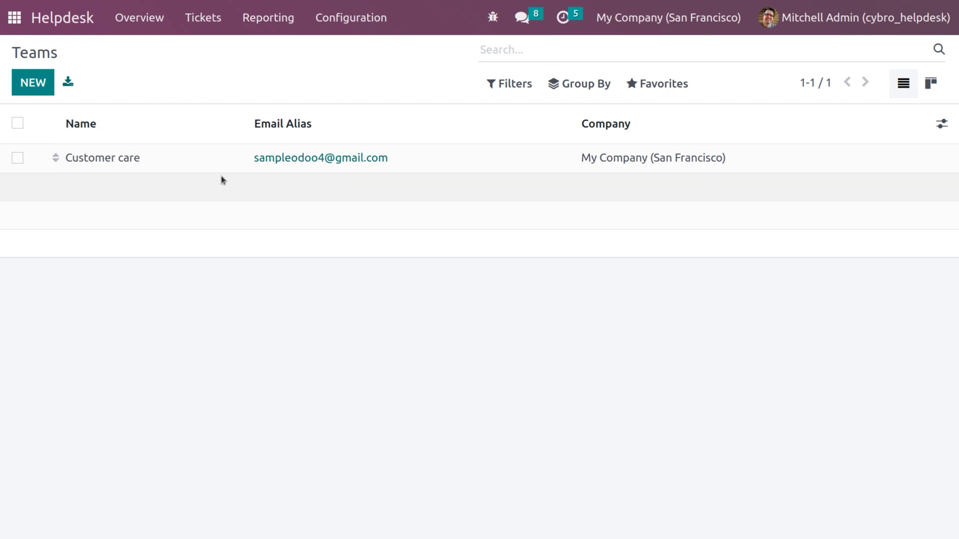
{"action": "left_click", "coordinate": [111, 164]}
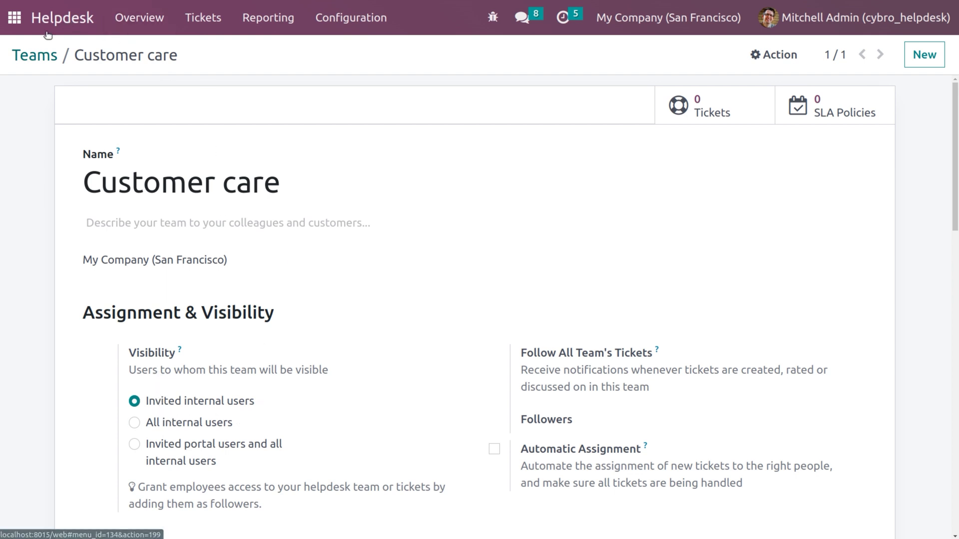
{"action": "left_click", "coordinate": [13, 18]}
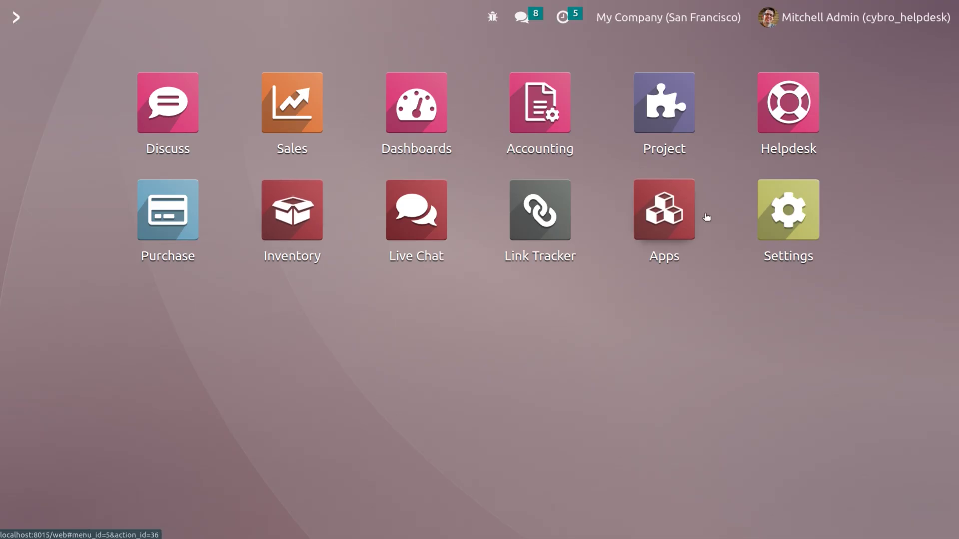
Open the demo user's record from the Settings user list.
{"action": "left_click", "coordinate": [805, 232]}
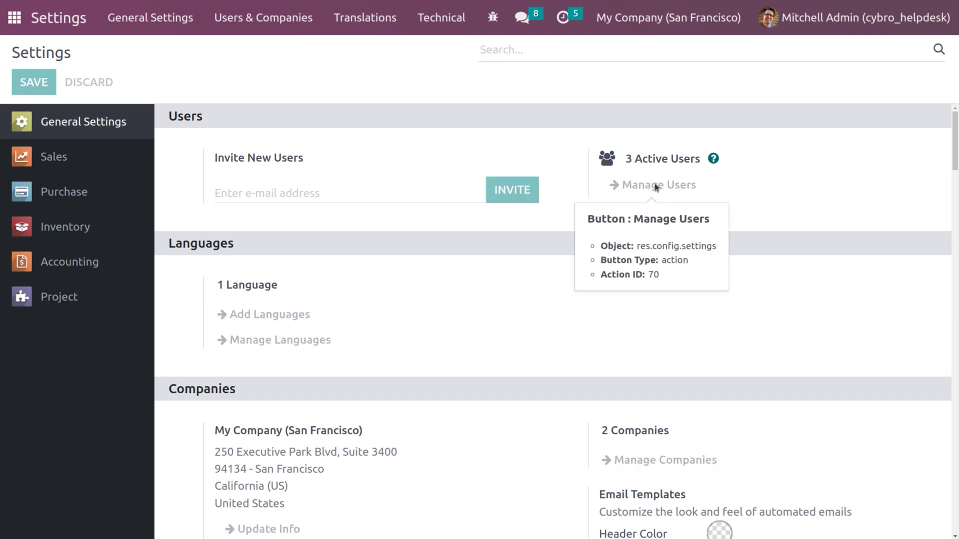
{"action": "left_click", "coordinate": [655, 188]}
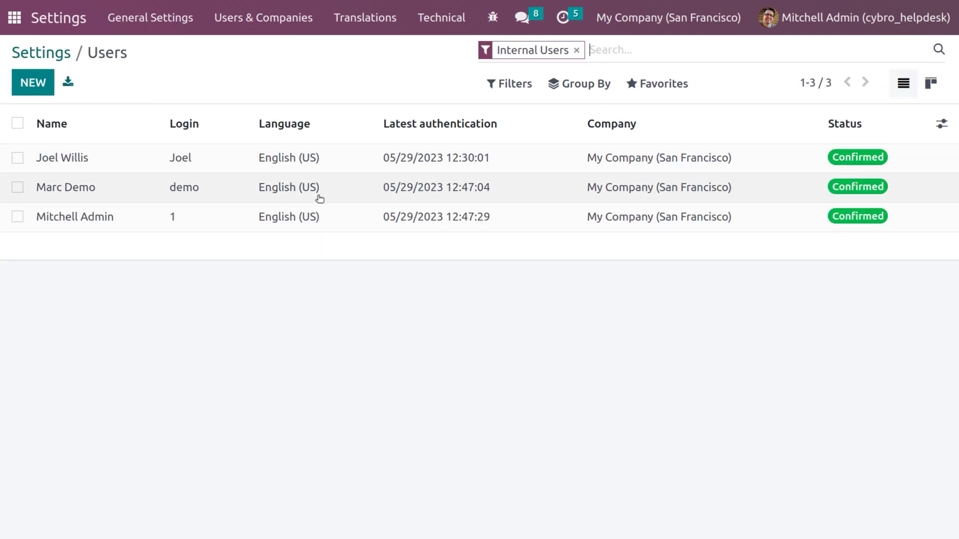
{"action": "left_click", "coordinate": [317, 191]}
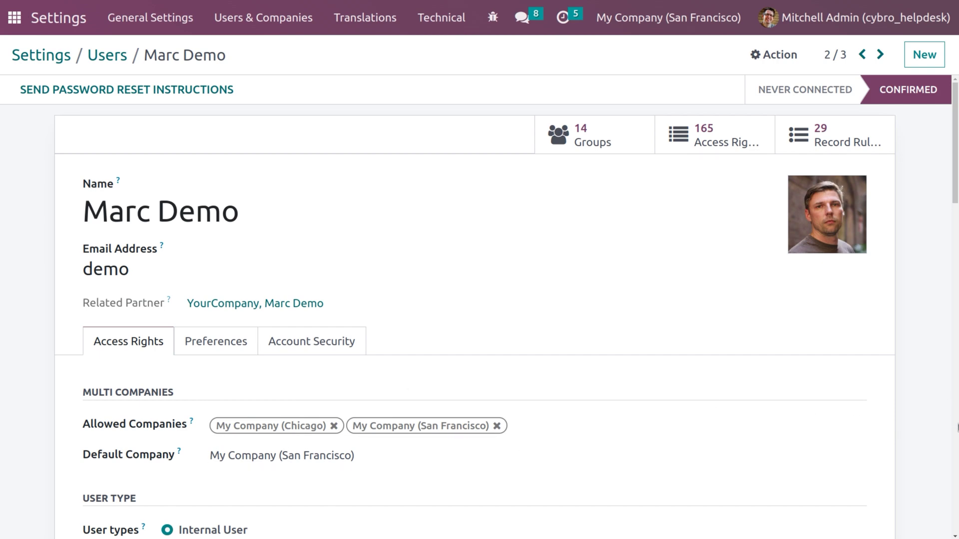
{"action": "left_click", "coordinate": [957, 485]}
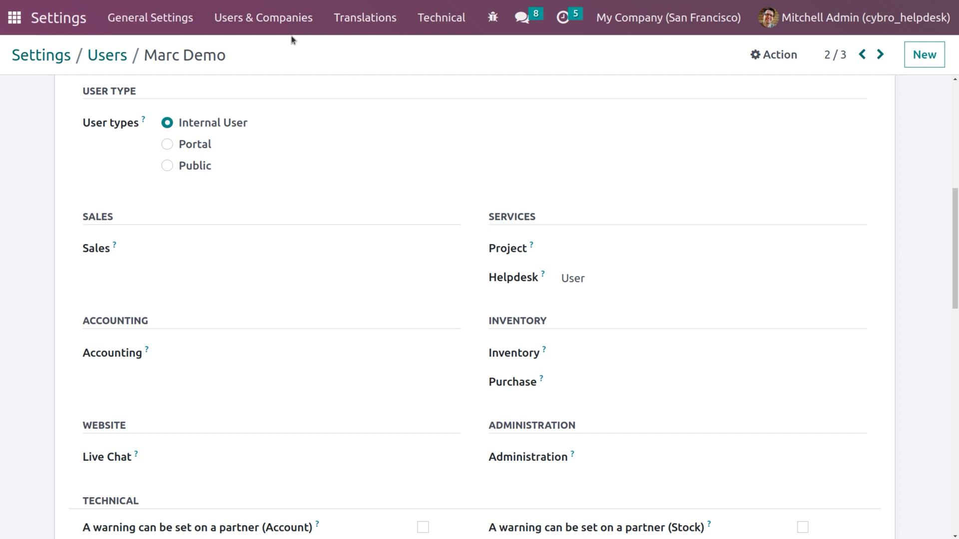
Give the demo user a new password and return to the apps home screen.
{"action": "left_click", "coordinate": [762, 56]}
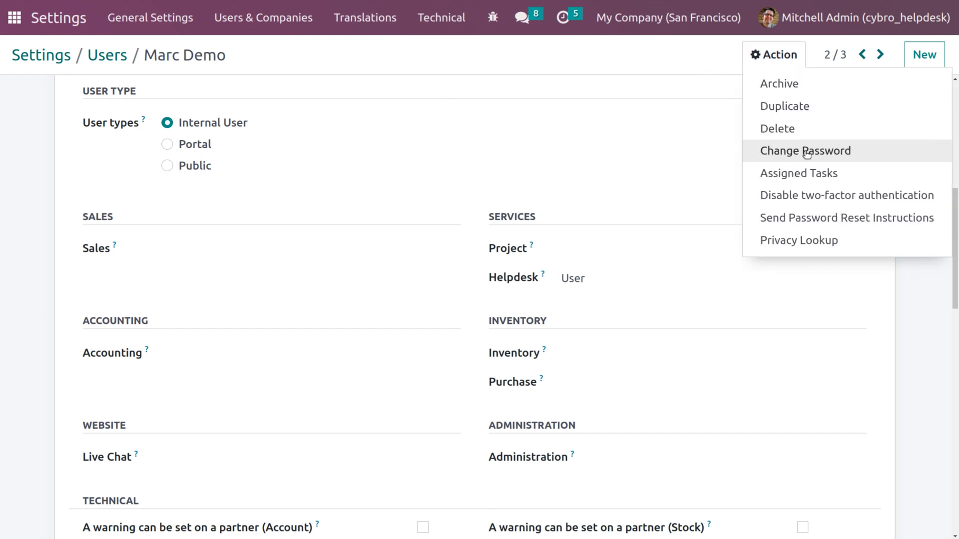
{"action": "left_click", "coordinate": [806, 152]}
{"action": "left_click", "coordinate": [459, 133]}
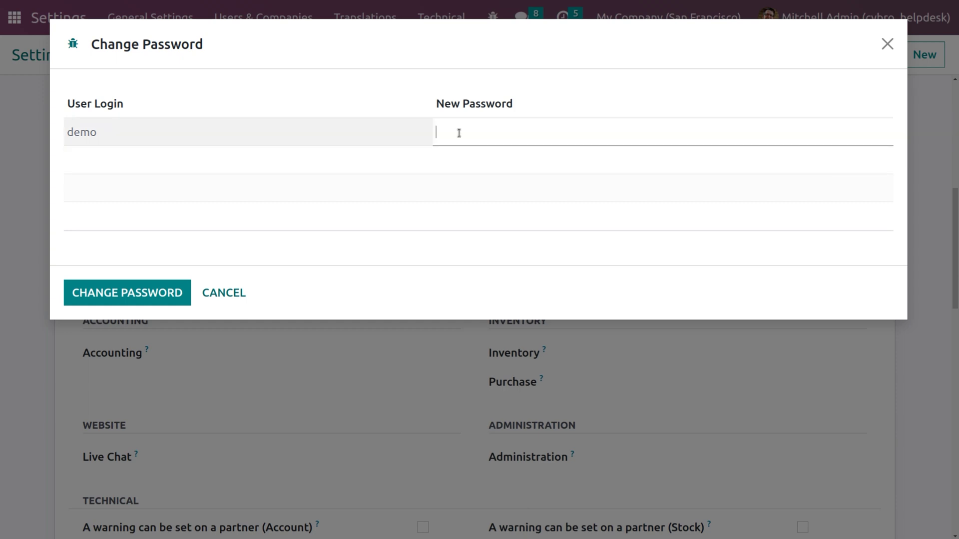
{"action": "type", "text": "demo"}
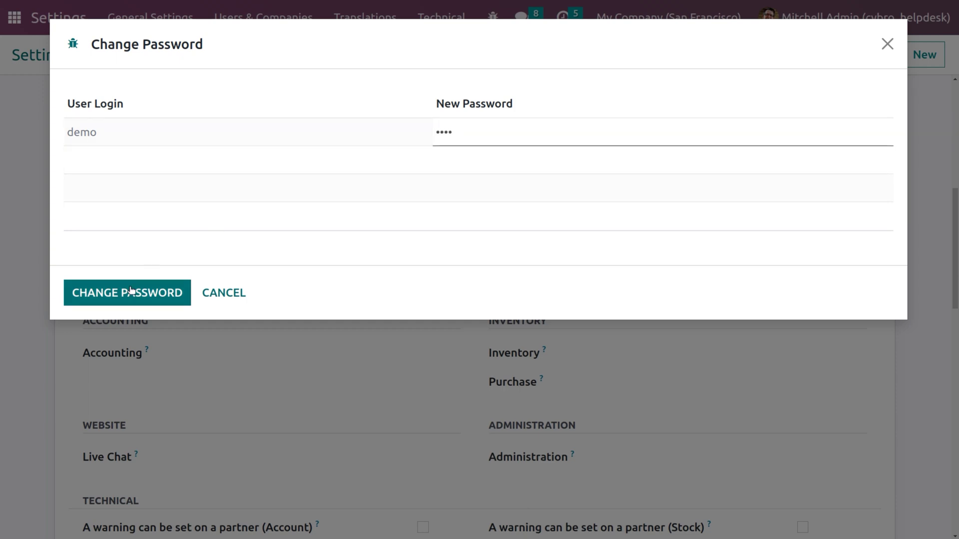
{"action": "left_click", "coordinate": [123, 295]}
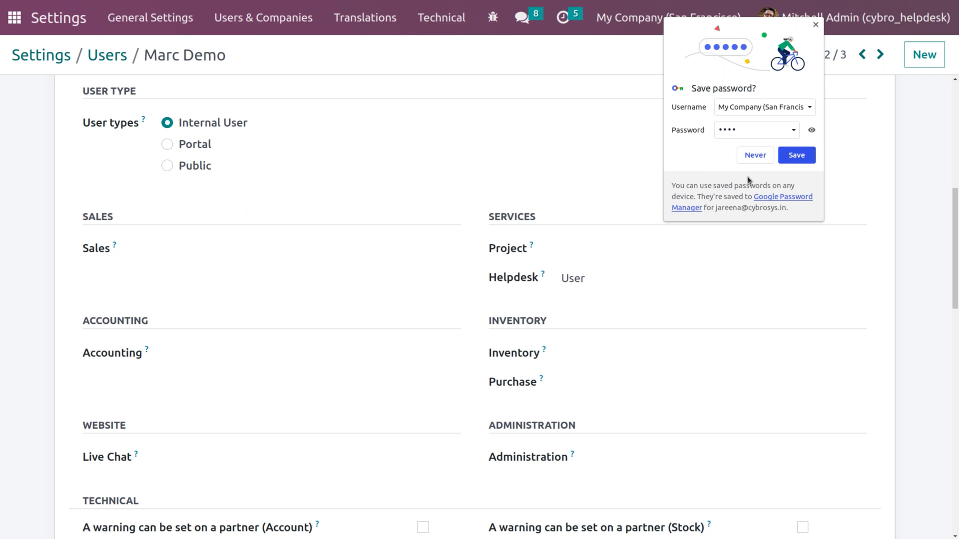
{"action": "left_click", "coordinate": [784, 162]}
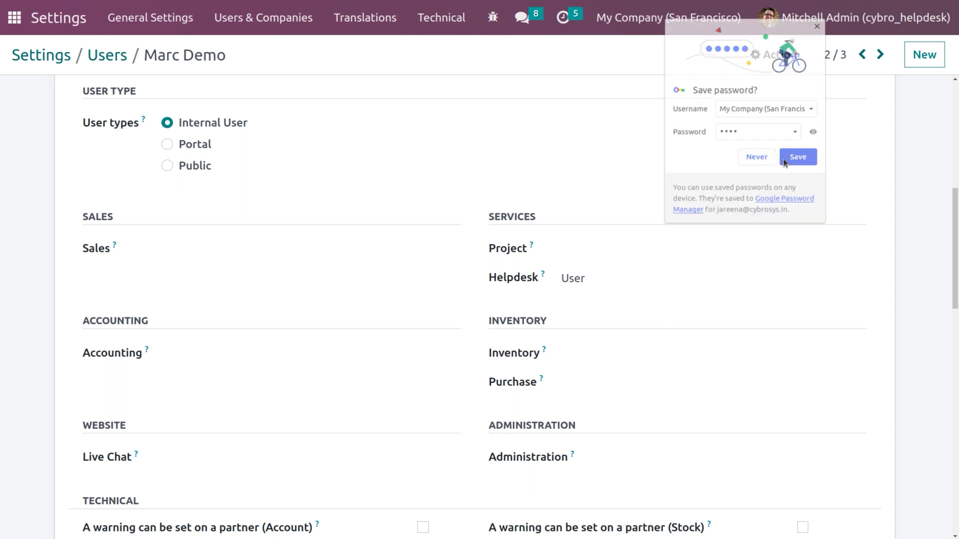
{"action": "left_click", "coordinate": [22, 31]}
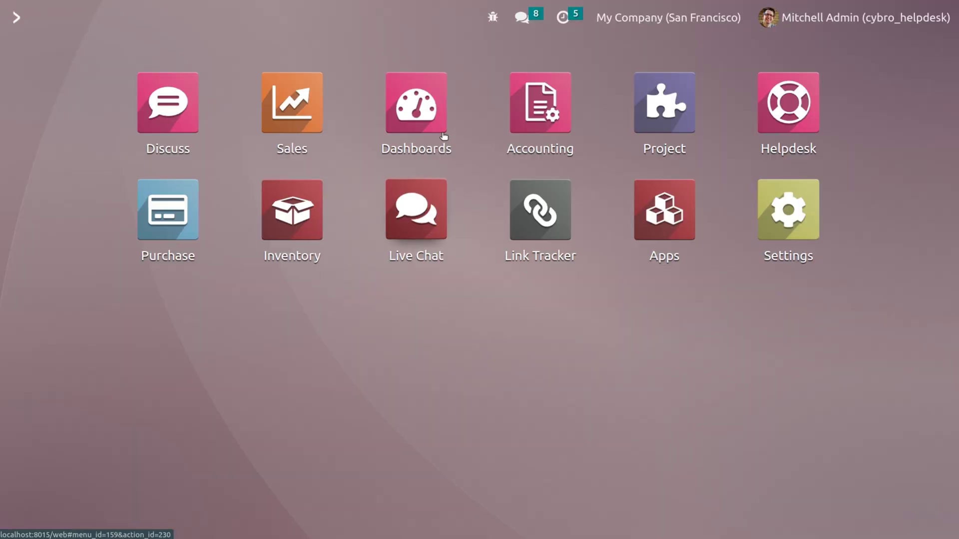
Create a Helpdesk ticket titled 'Product arrived damaged' with urgent three-star priority.
{"action": "left_click", "coordinate": [789, 89]}
{"action": "left_click", "coordinate": [221, 29]}
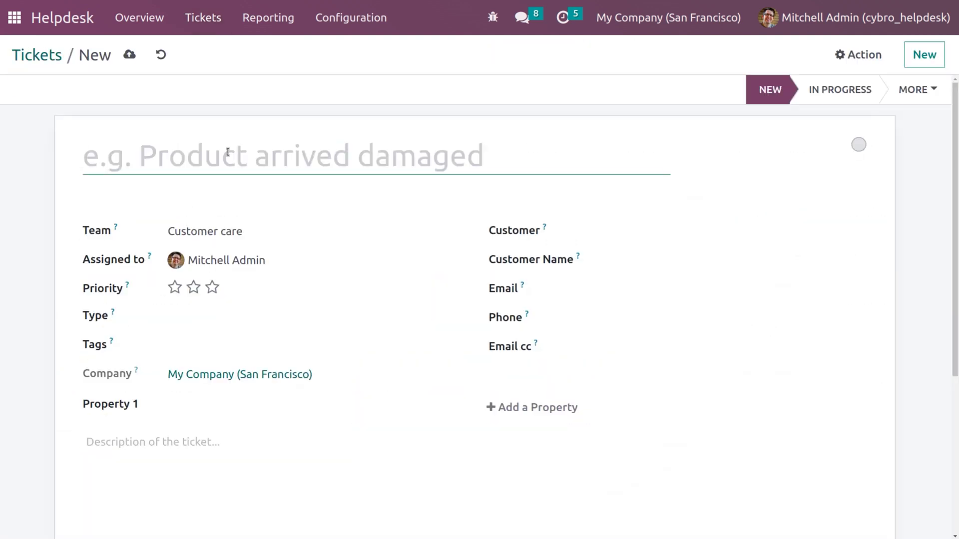
{"action": "type", "text": "Product arrived damaged"}
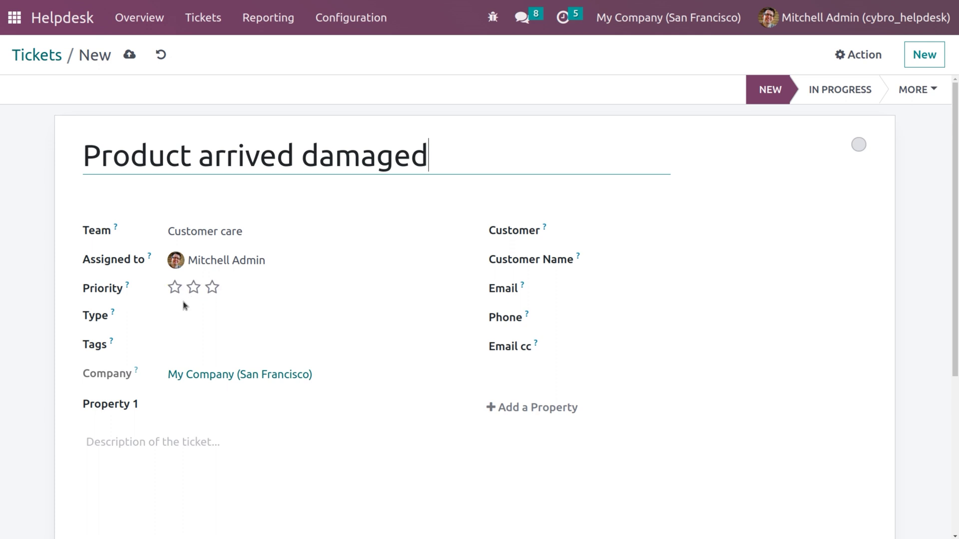
{"action": "left_click", "coordinate": [211, 293]}
Set the ticket type to Question and tag it Service, leaving the customer empty.
{"action": "left_click", "coordinate": [223, 320]}
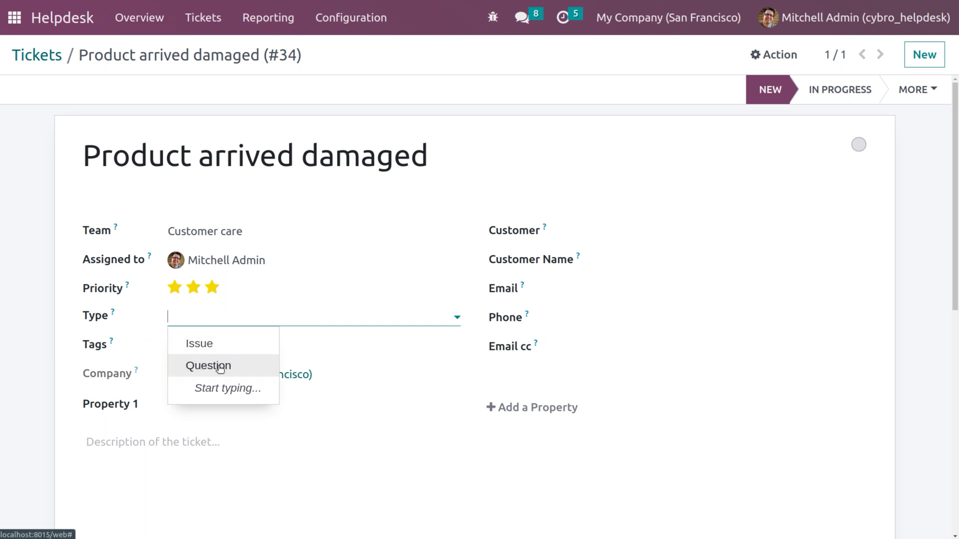
{"action": "left_click", "coordinate": [220, 368]}
{"action": "left_click", "coordinate": [205, 342]}
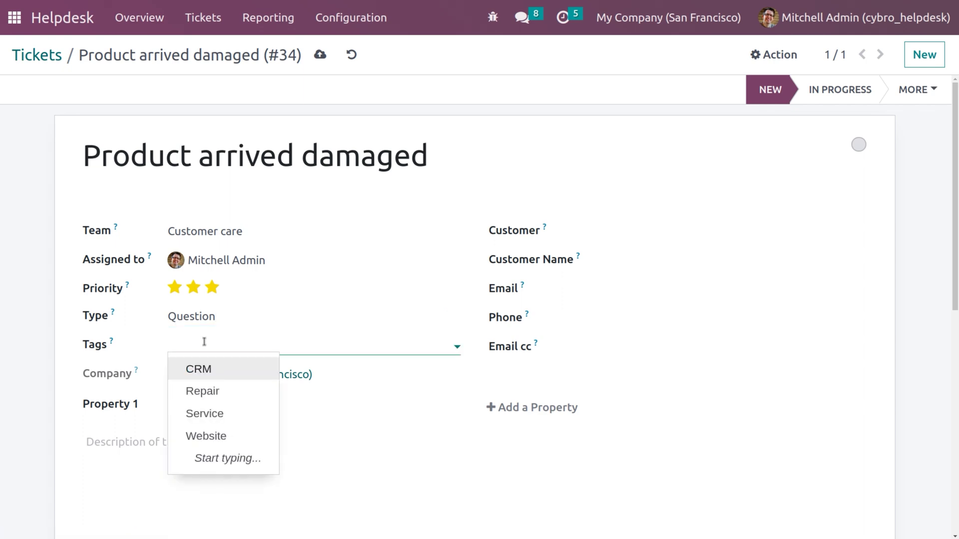
{"action": "left_click", "coordinate": [234, 416]}
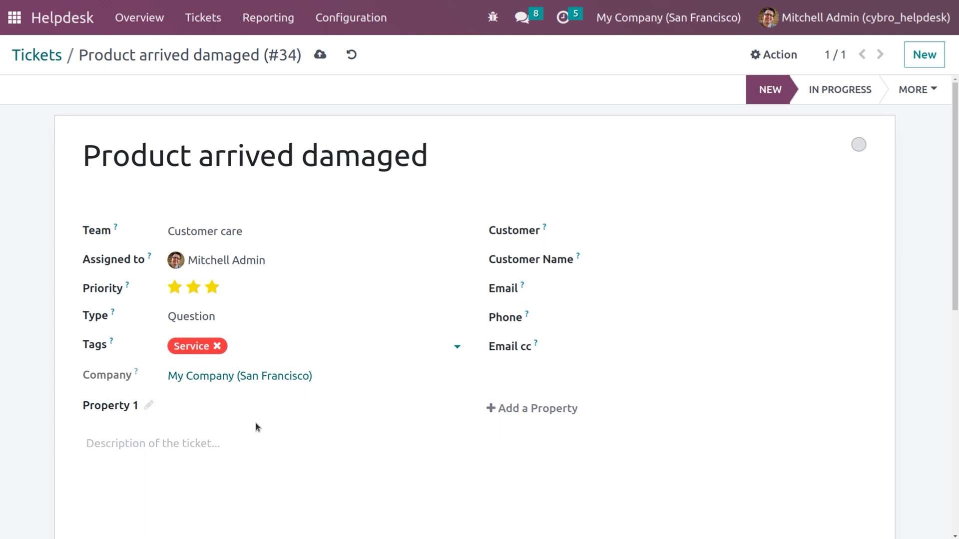
{"action": "left_click", "coordinate": [643, 231]}
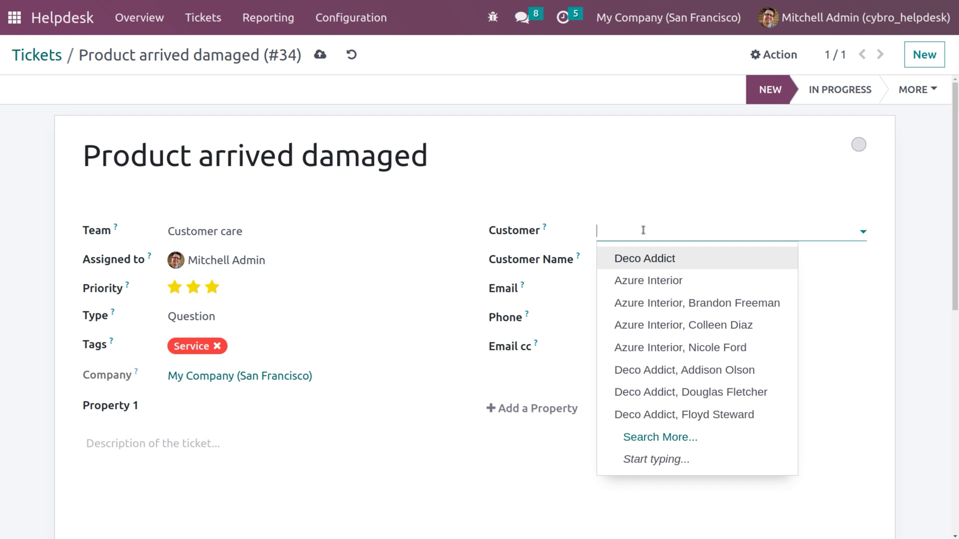
{"action": "left_click", "coordinate": [546, 290]}
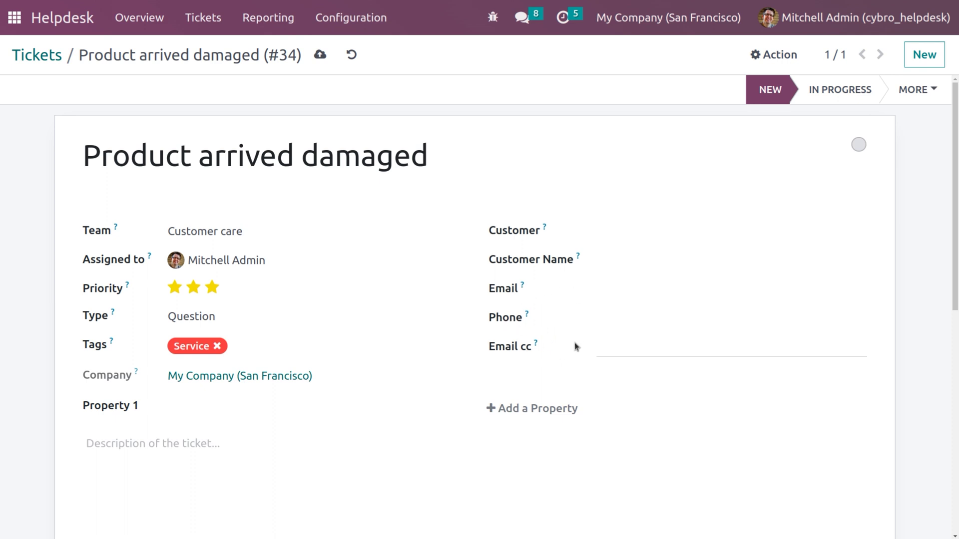
{"action": "scroll", "coordinate": [673, 344], "scroll_direction": "down", "scroll_amount": 5}
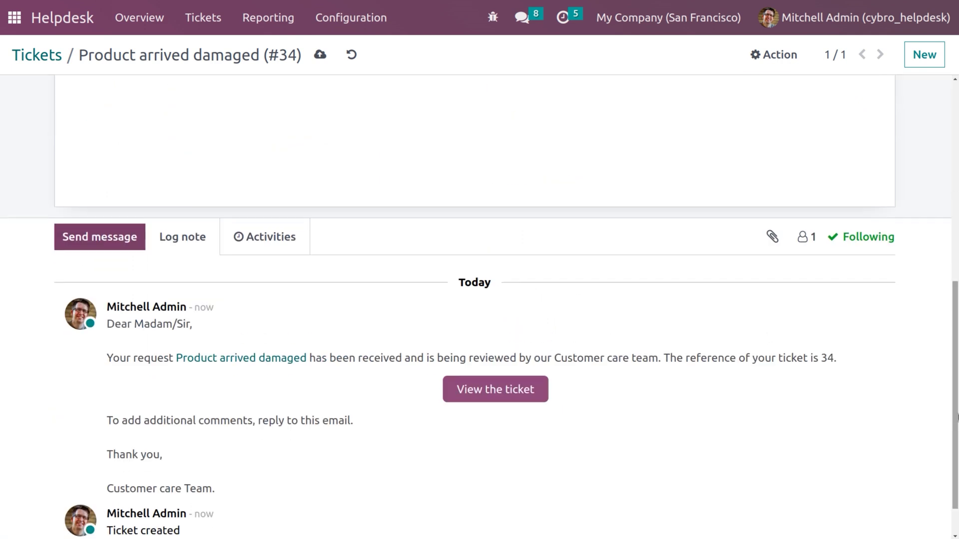
Add the demo user as a follower of ticket #34 through the Add Followers form.
{"action": "left_click", "coordinate": [806, 241]}
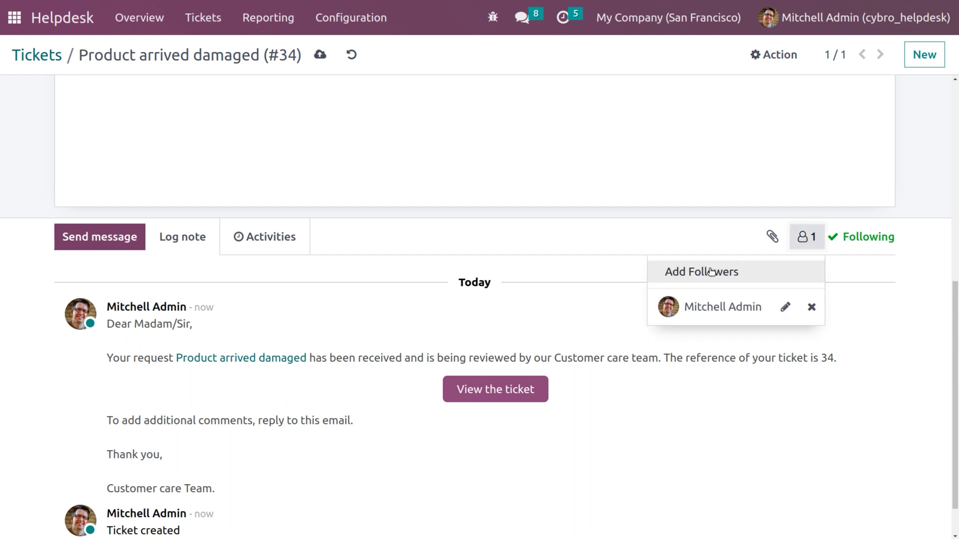
{"action": "left_click", "coordinate": [711, 272]}
{"action": "left_click", "coordinate": [305, 100]}
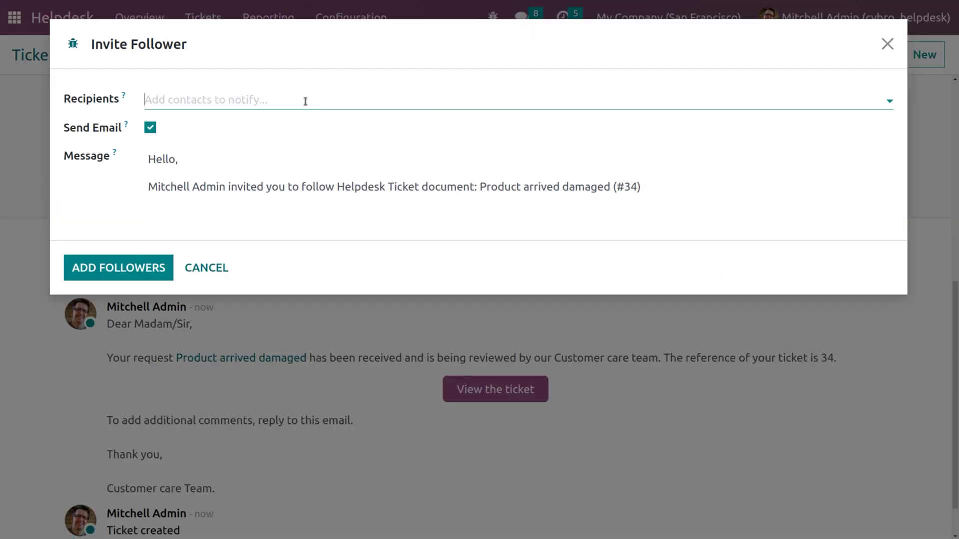
{"action": "type", "text": "marc"}
{"action": "left_click", "coordinate": [157, 234]}
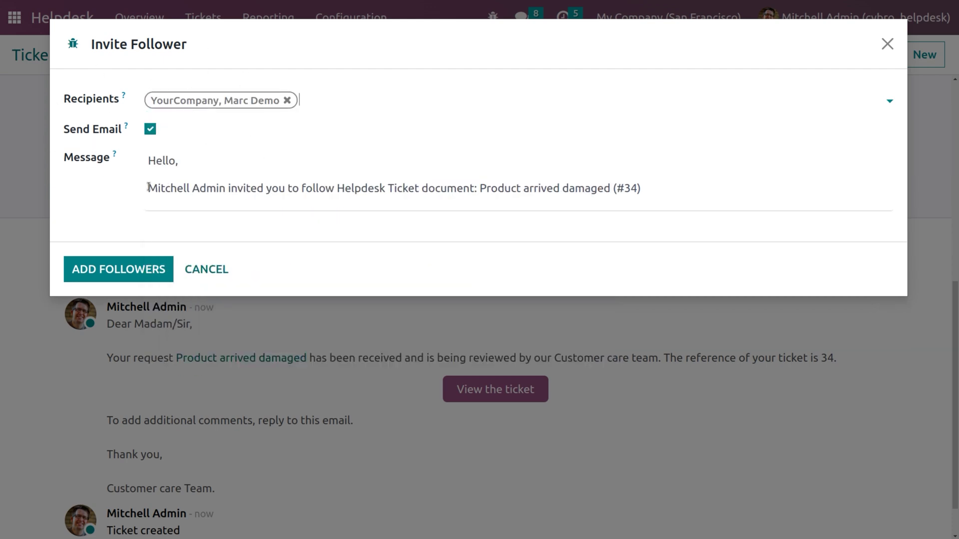
{"action": "left_click", "coordinate": [116, 272]}
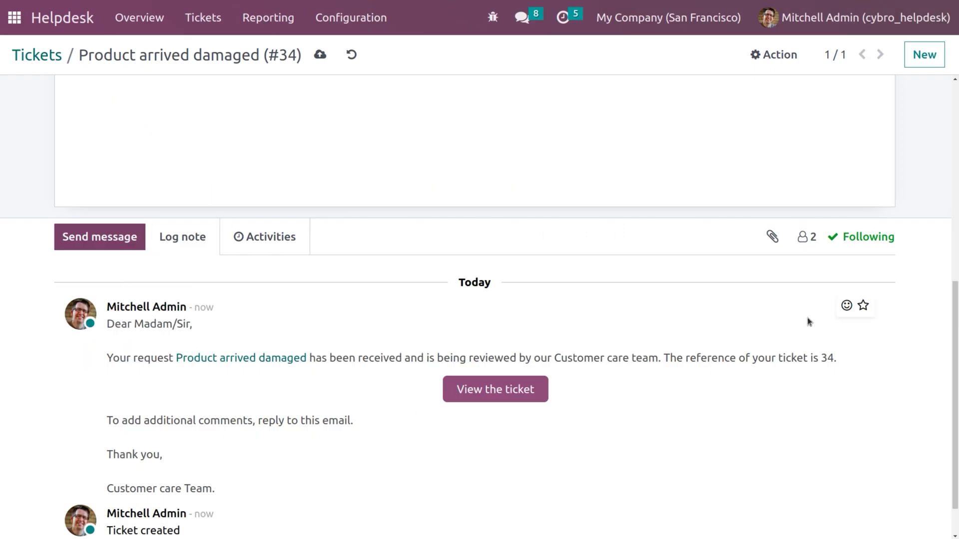
{"action": "left_click", "coordinate": [830, 19]}
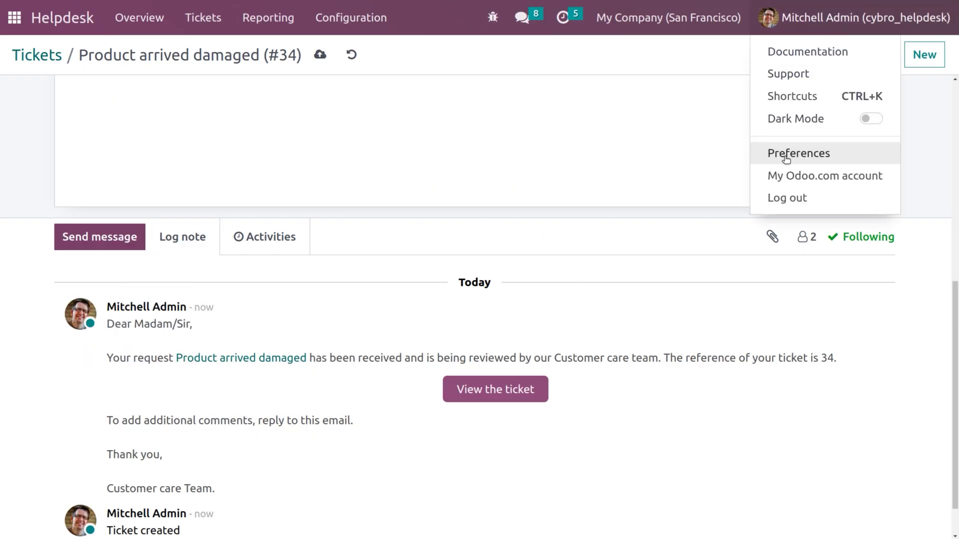
Log out and sign in as the demo user with the new password, declining browser prompts.
{"action": "left_click", "coordinate": [785, 196]}
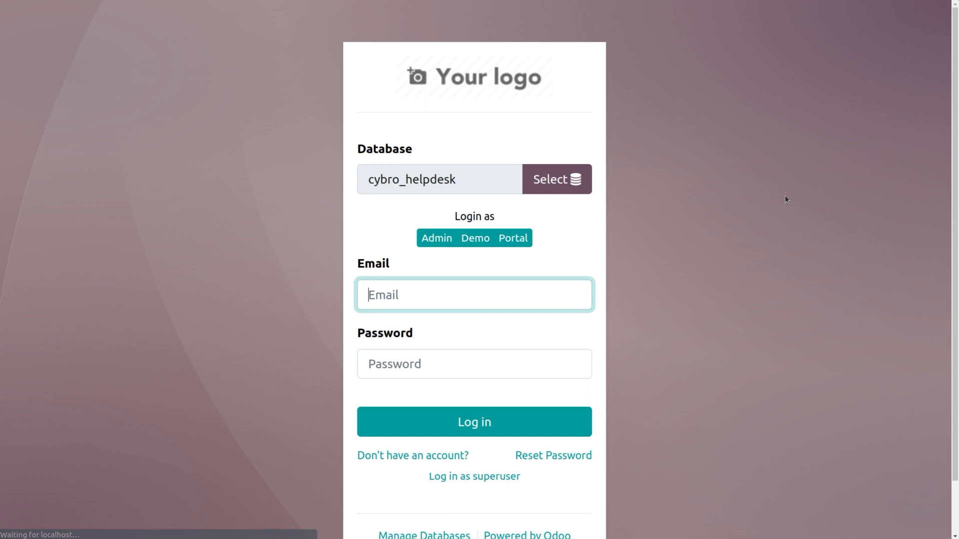
{"action": "left_click", "coordinate": [540, 299]}
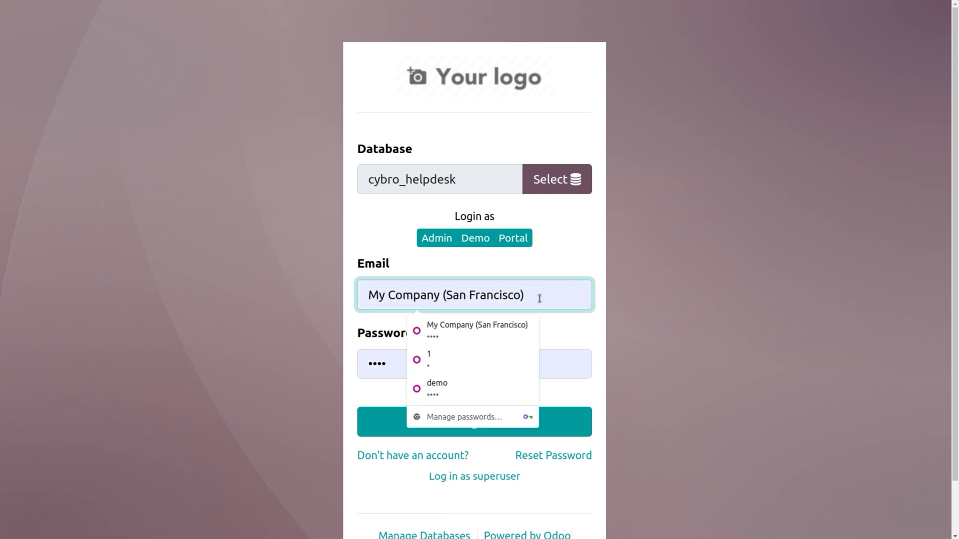
{"action": "left_click", "coordinate": [457, 389]}
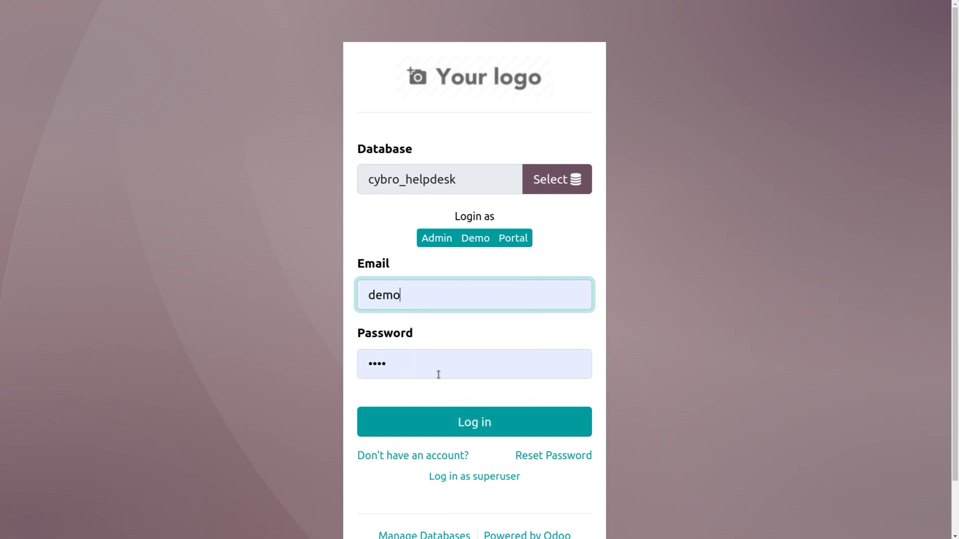
{"action": "left_click", "coordinate": [428, 366]}
{"action": "key", "text": "BackSpace"}
{"action": "key", "text": "BackSpace"}
{"action": "key", "text": "BackSpace"}
{"action": "key", "text": "BackSpace"}
{"action": "type", "text": "demo"}
{"action": "left_click", "coordinate": [455, 415]}
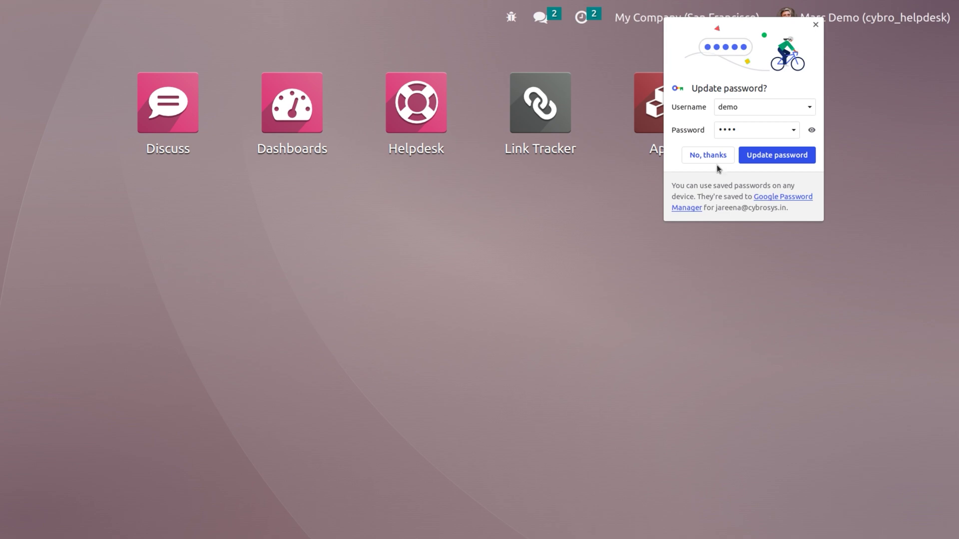
{"action": "left_click", "coordinate": [714, 155]}
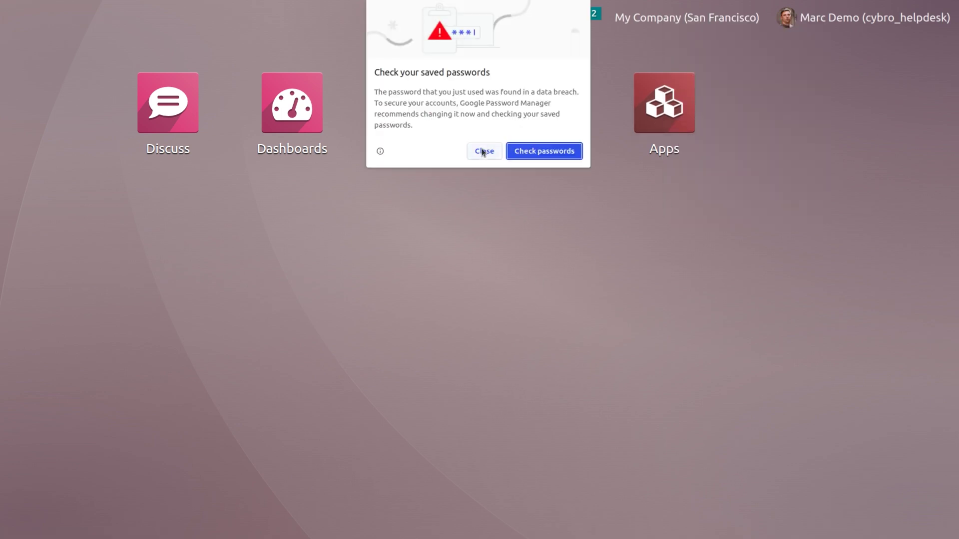
{"action": "left_click", "coordinate": [482, 152]}
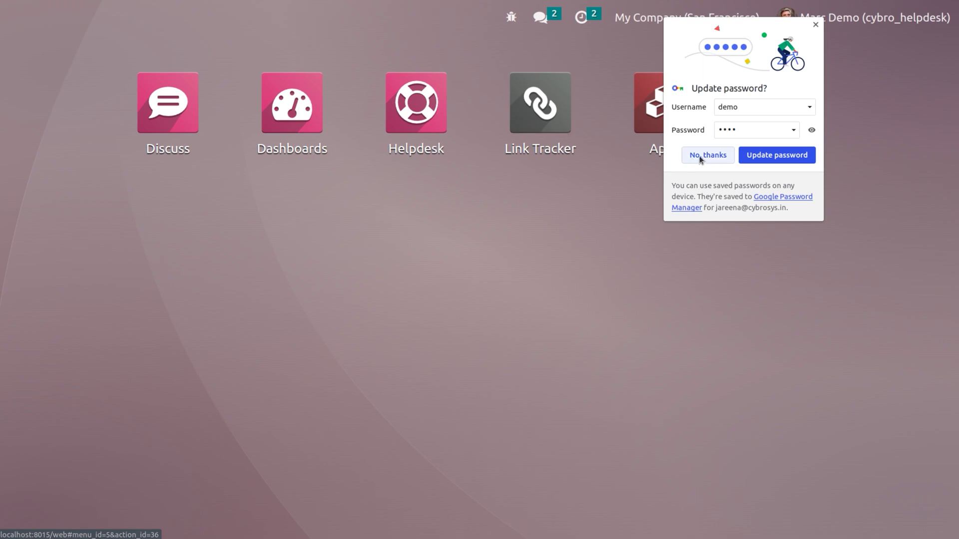
{"action": "left_click", "coordinate": [705, 154]}
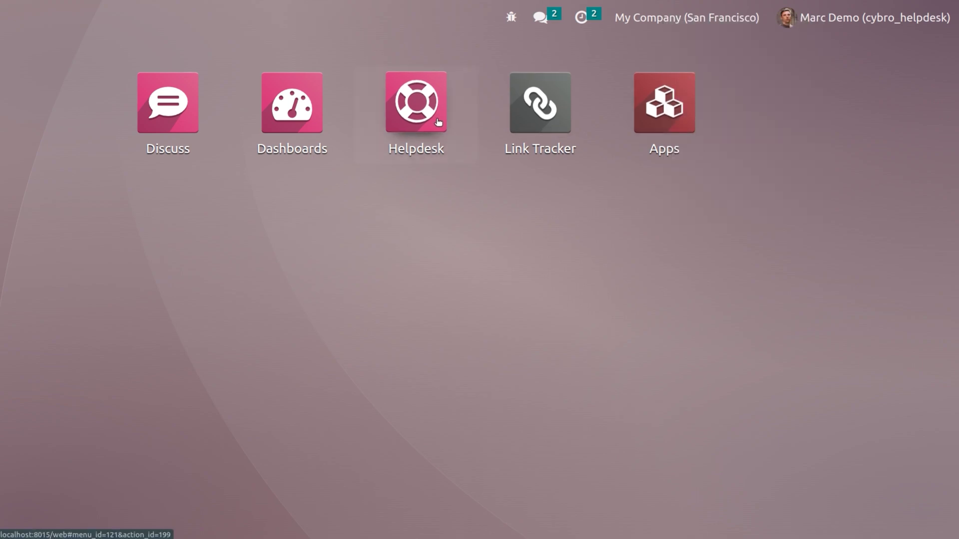
Open ticket #34 'Product arrived damaged' from My Tickets after removing the My Tickets and Open filters.
{"action": "left_click", "coordinate": [439, 125]}
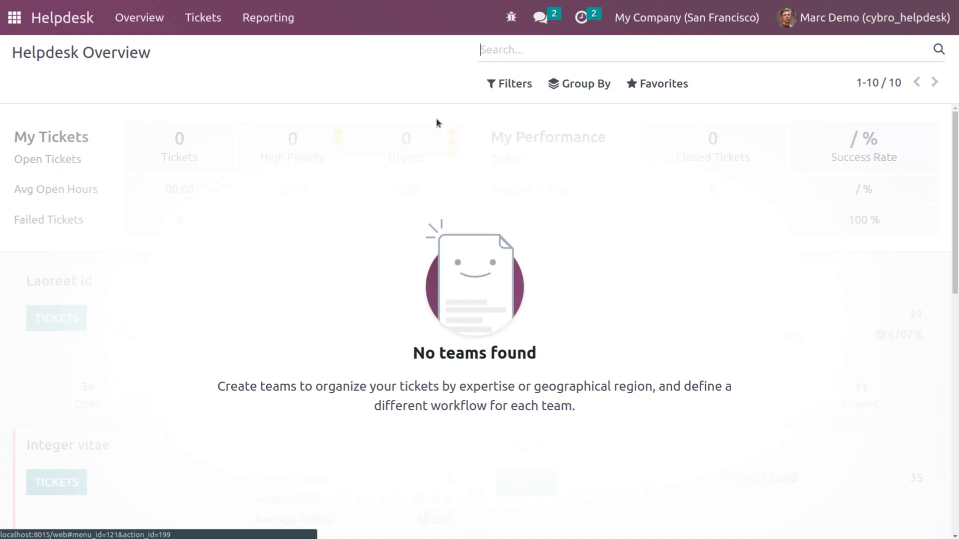
{"action": "left_click", "coordinate": [209, 18]}
{"action": "left_click", "coordinate": [213, 50]}
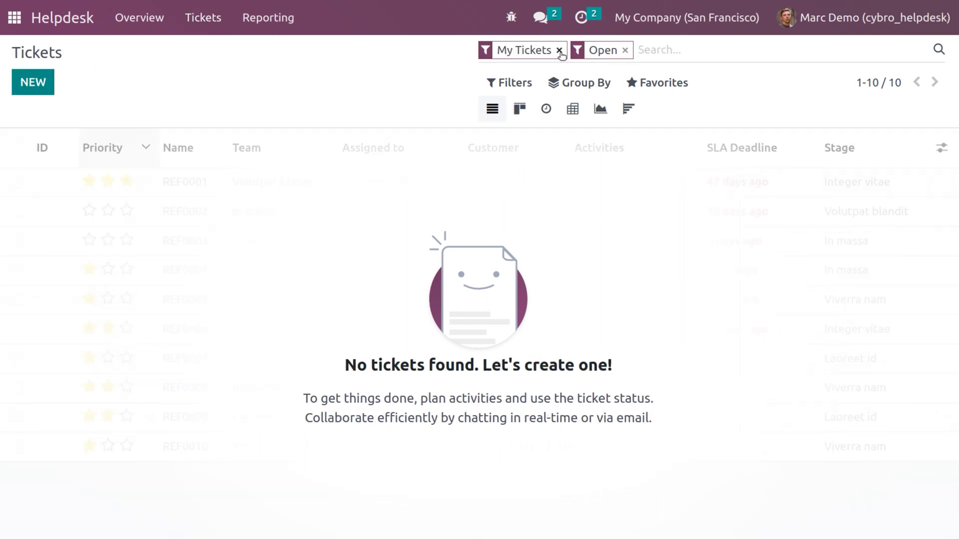
{"action": "left_click", "coordinate": [558, 50]}
{"action": "left_click", "coordinate": [536, 50]}
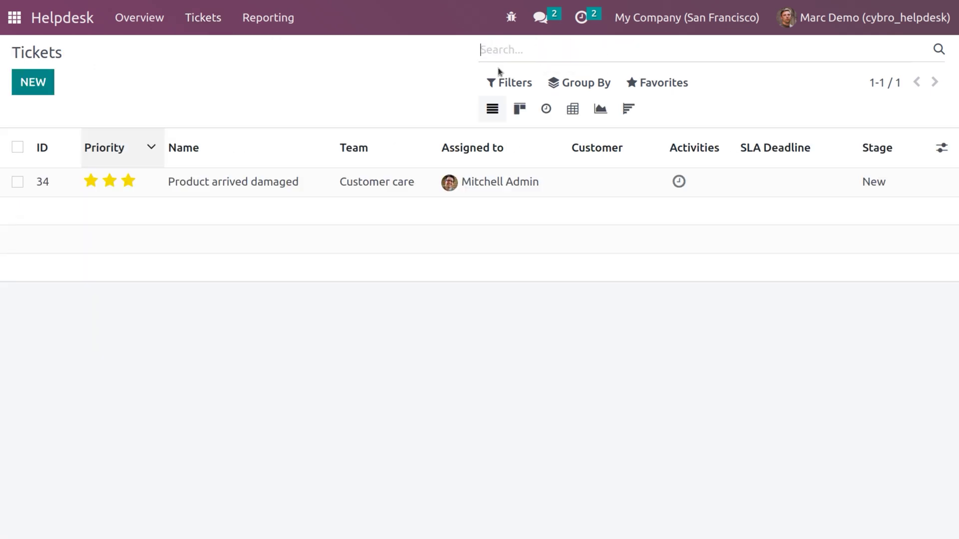
{"action": "left_click", "coordinate": [289, 189]}
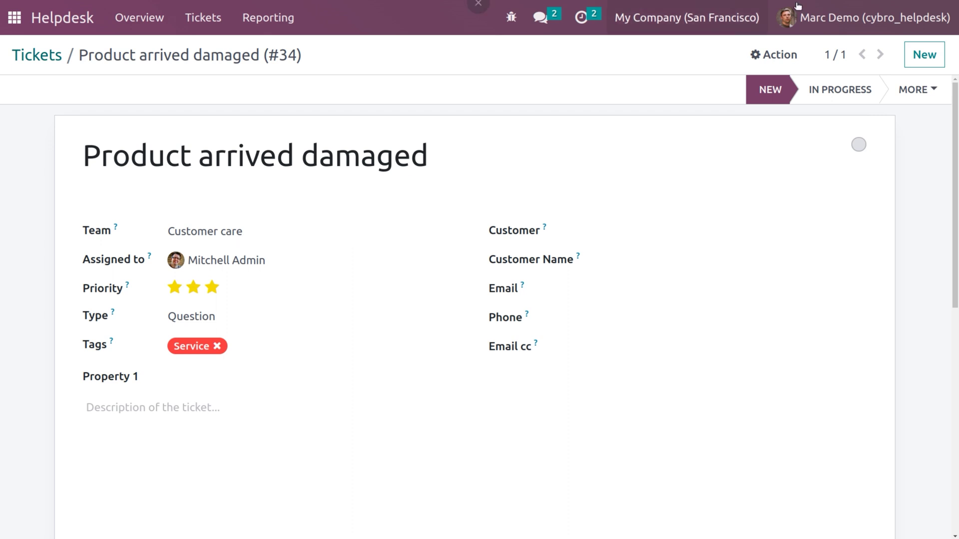
{"action": "left_click", "coordinate": [833, 9]}
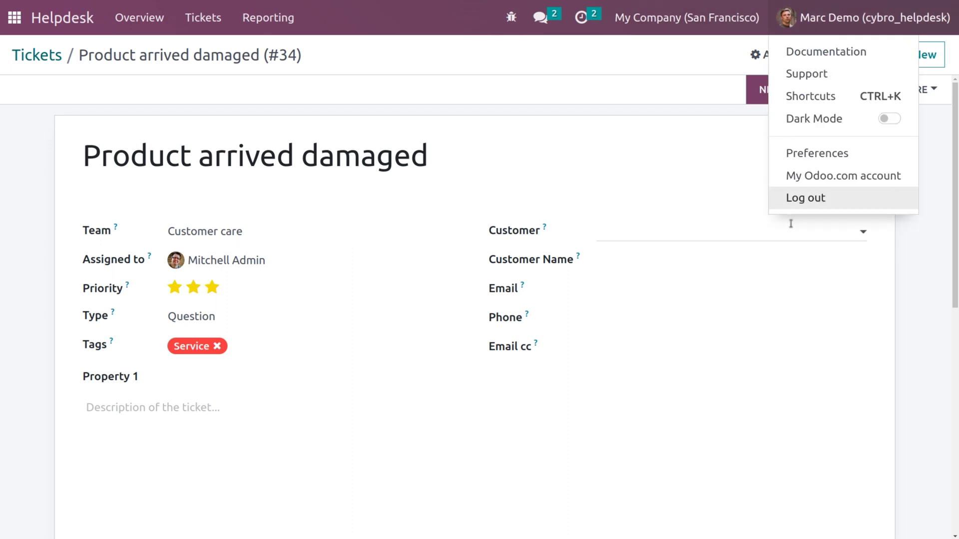
Sign back in as administrator and check the Customer care overview showing one urgent open ticket.
{"action": "left_click", "coordinate": [816, 196]}
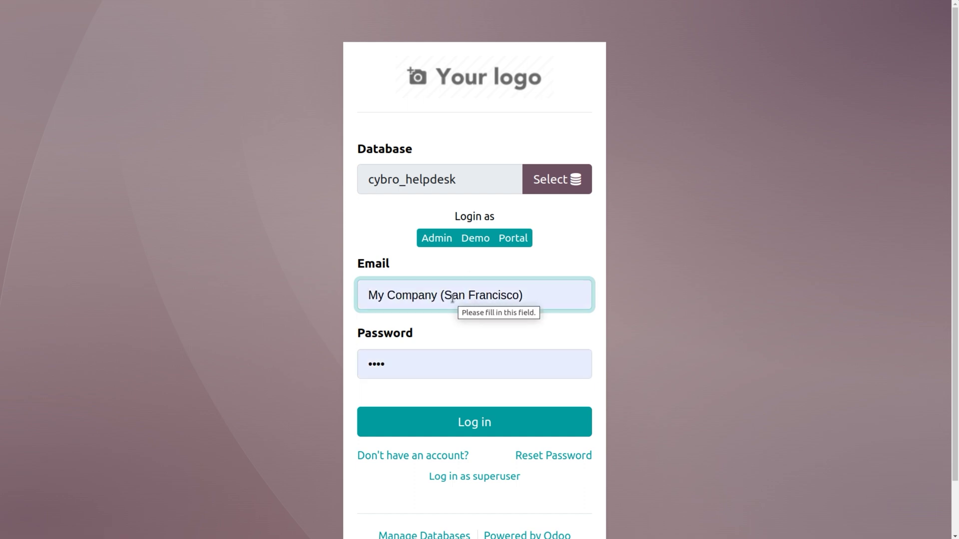
{"action": "left_click", "coordinate": [515, 298]}
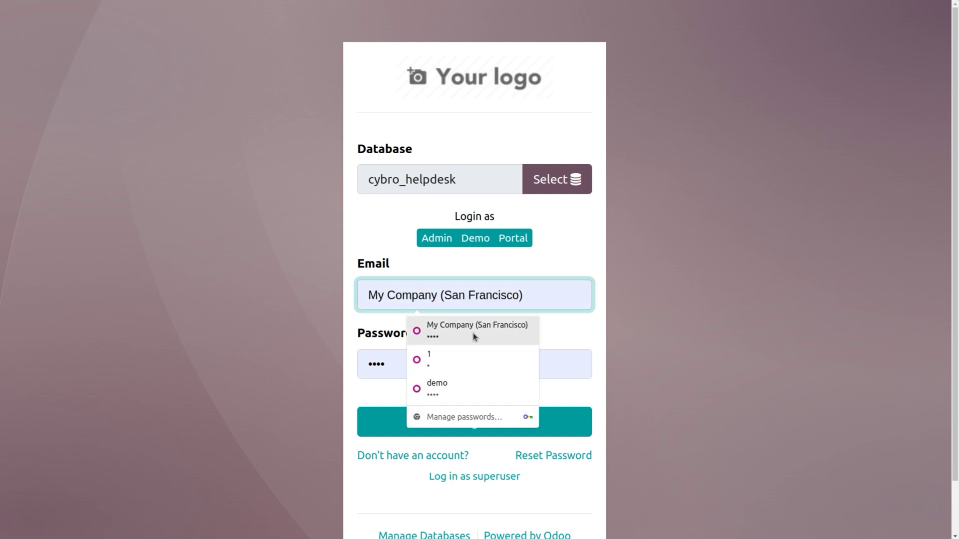
{"action": "left_click", "coordinate": [453, 354]}
{"action": "left_click", "coordinate": [473, 433]}
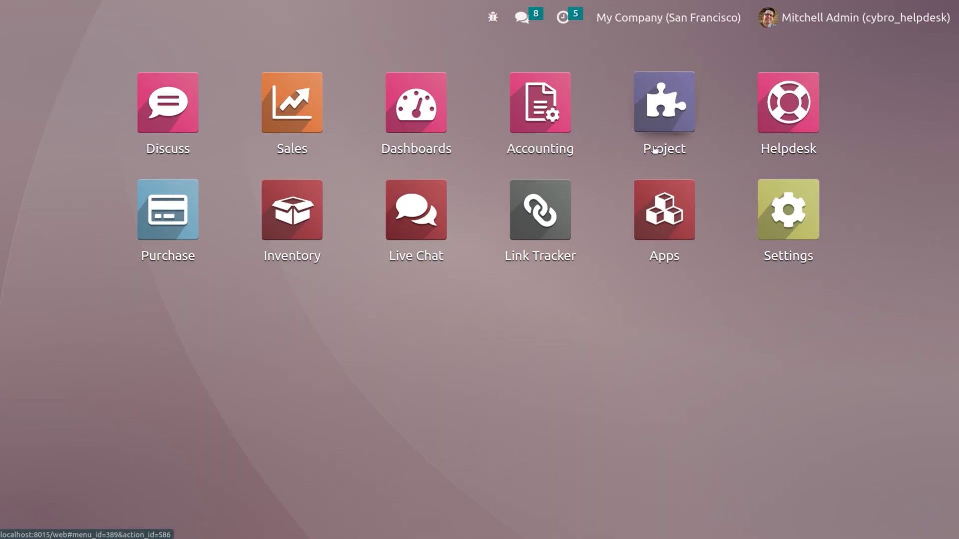
{"action": "left_click", "coordinate": [795, 107]}
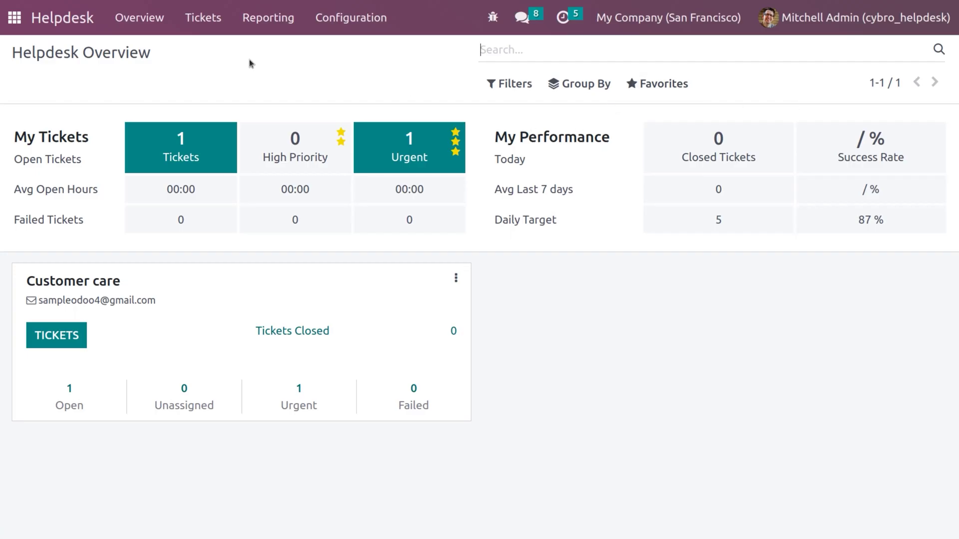
{"action": "left_click", "coordinate": [12, 18]}
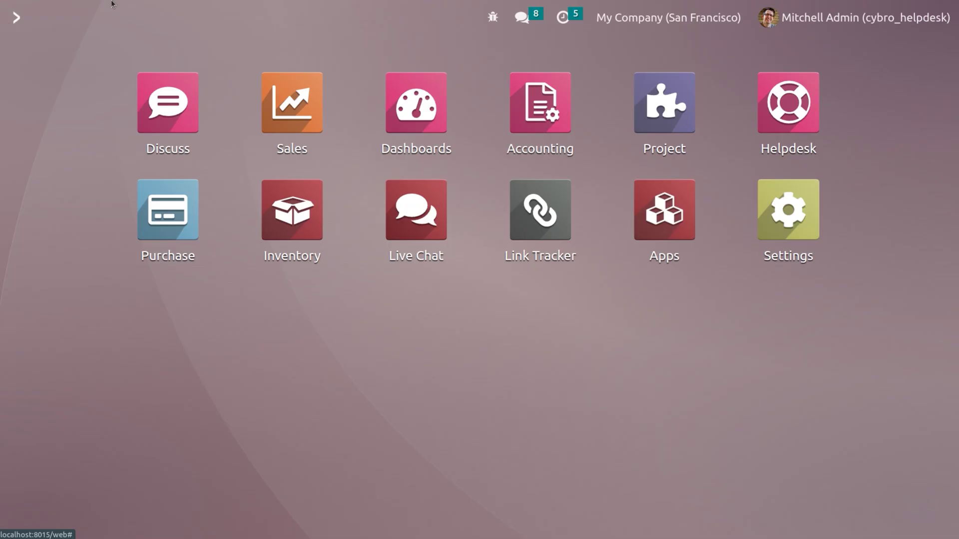
Create a new user in Settings, entering the user's name and email login.
{"action": "left_click", "coordinate": [780, 205]}
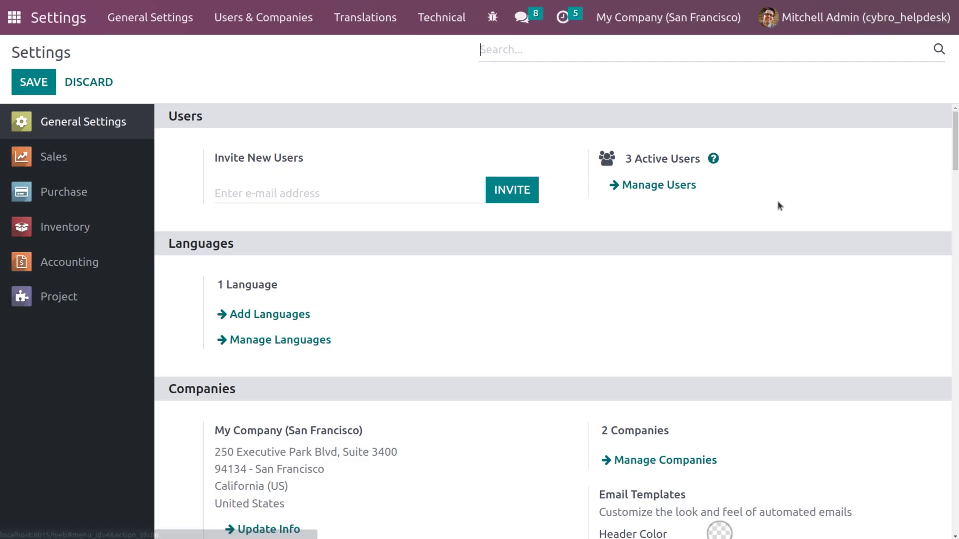
{"action": "left_click", "coordinate": [652, 186]}
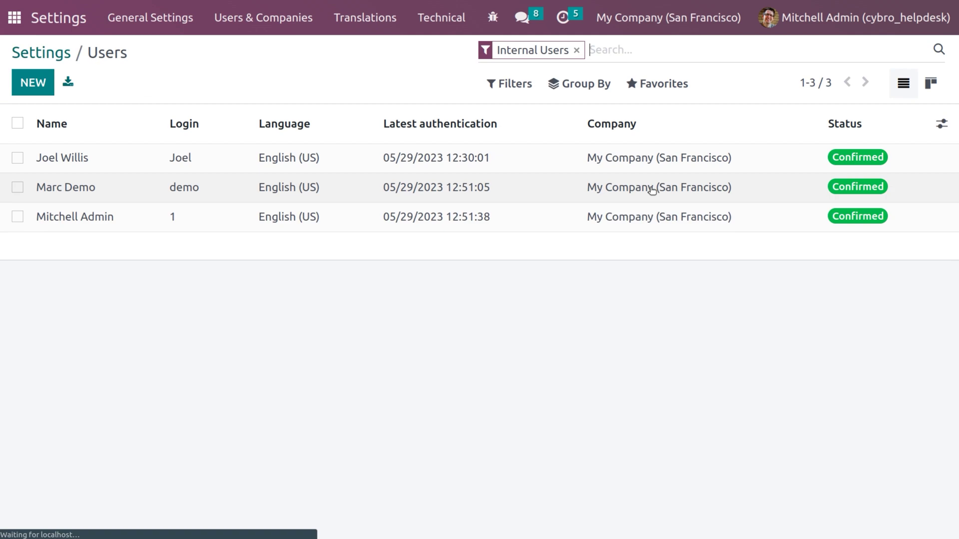
{"action": "left_click", "coordinate": [20, 90]}
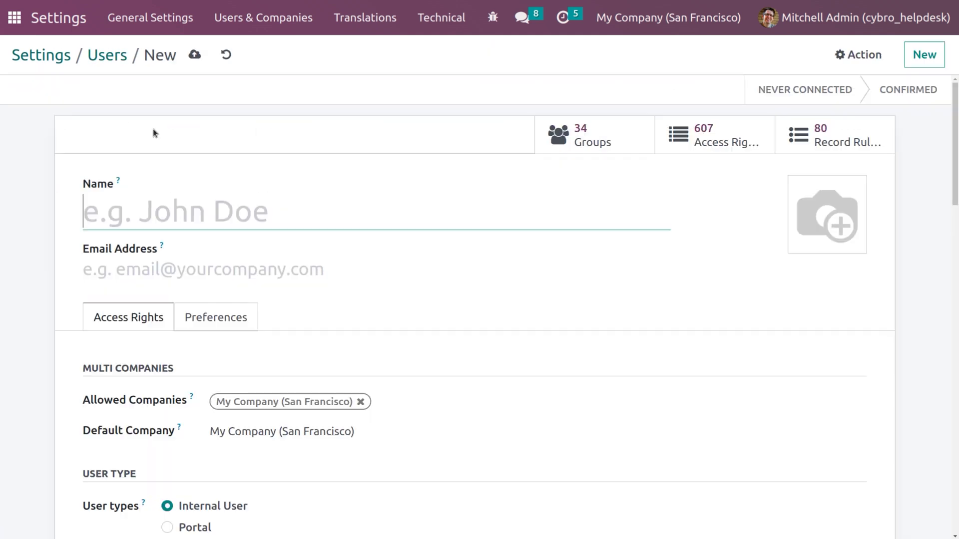
{"action": "type", "text": "jerry"}
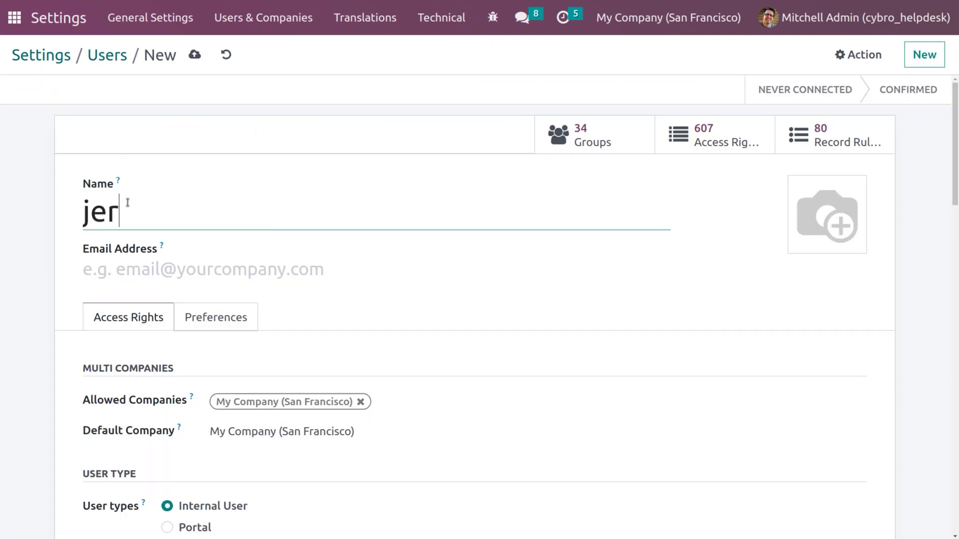
{"action": "left_click", "coordinate": [170, 273]}
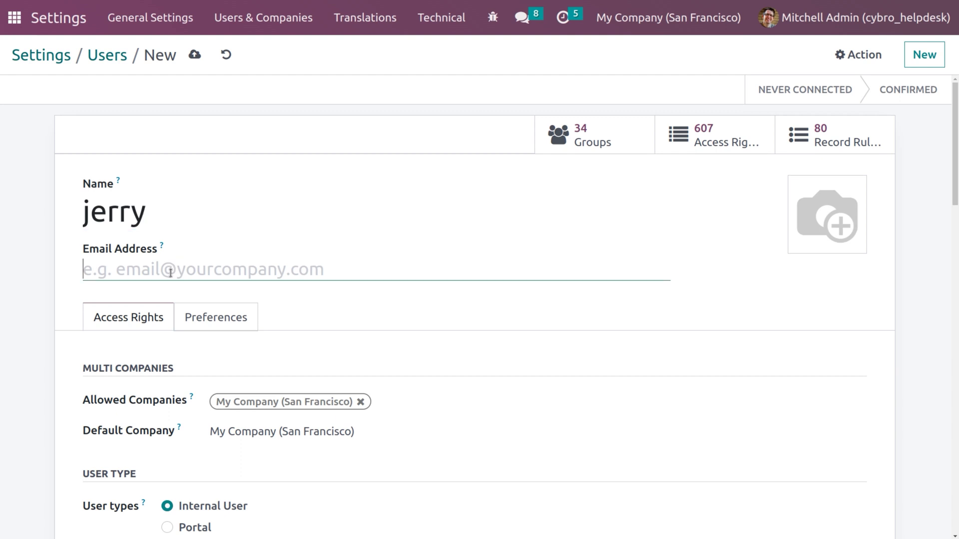
{"action": "type", "text": "jerry"}
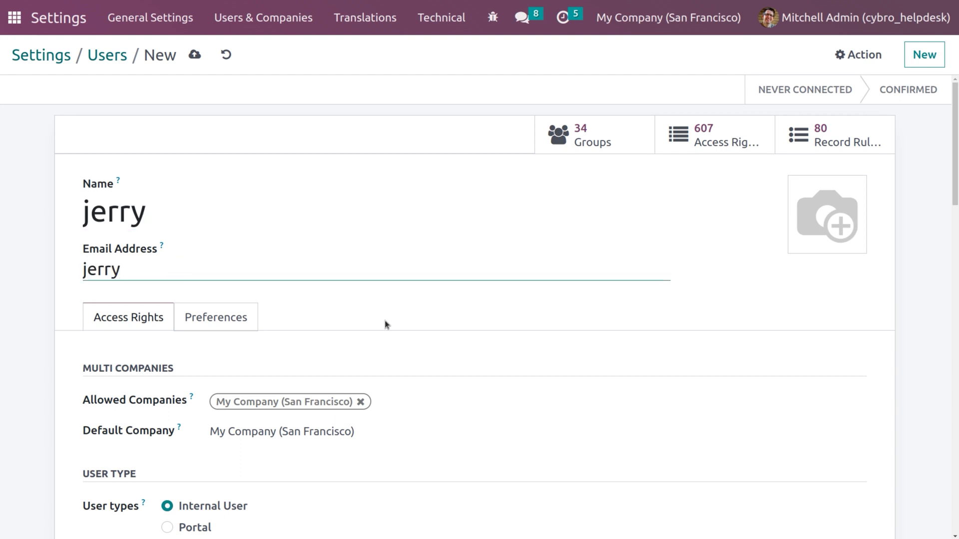
Give the new user Helpdesk User access and save the record.
{"action": "scroll", "coordinate": [952, 228], "scroll_direction": "down", "scroll_amount": 3}
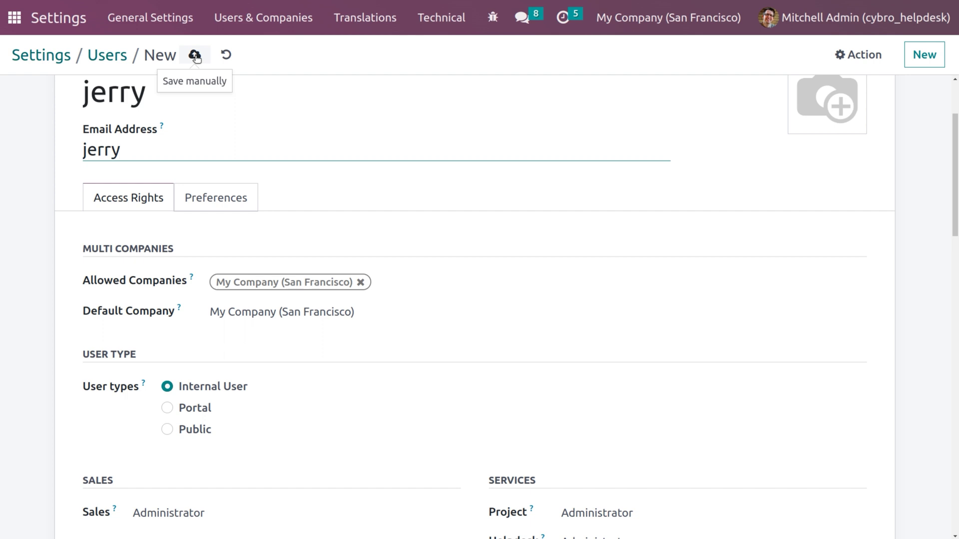
{"action": "scroll", "coordinate": [949, 230], "scroll_direction": "down", "scroll_amount": 4}
{"action": "left_click", "coordinate": [647, 345]}
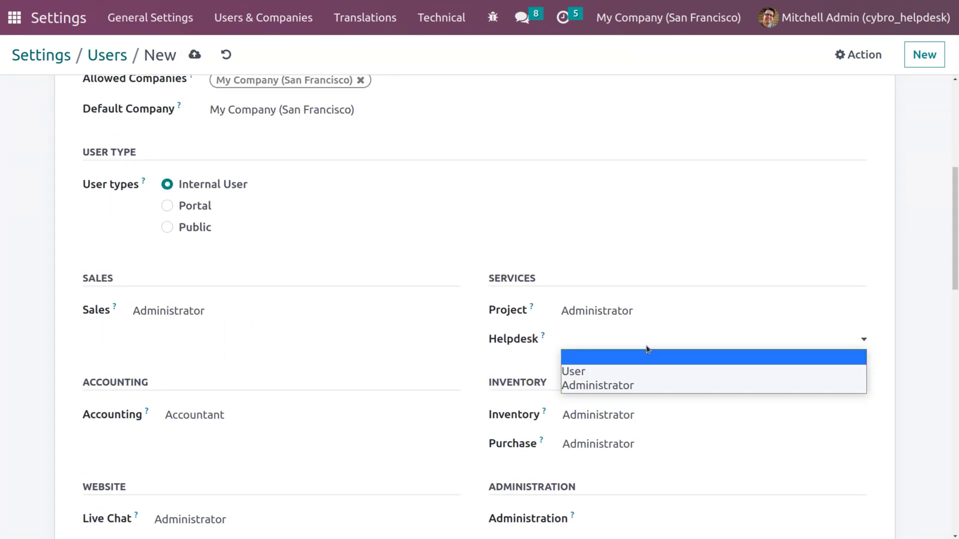
{"action": "left_click", "coordinate": [598, 372]}
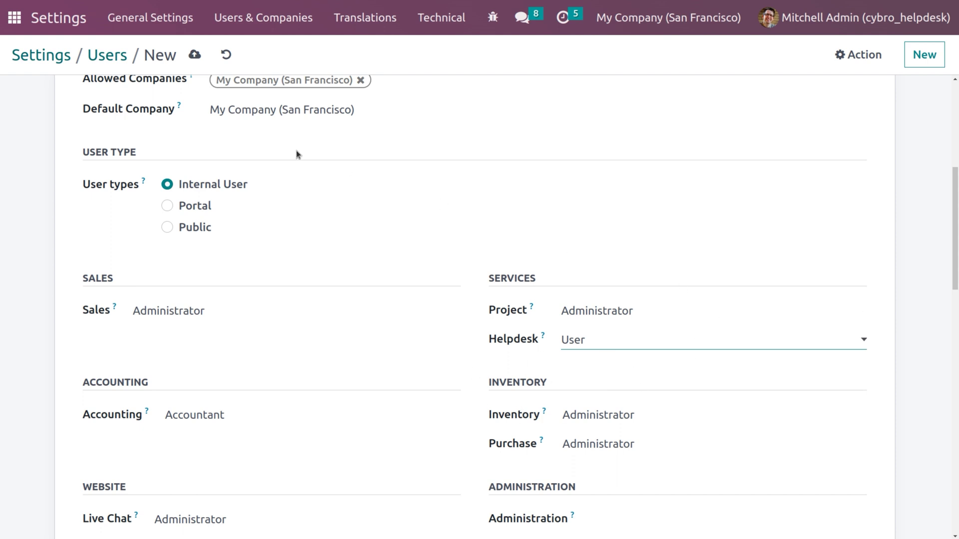
{"action": "left_click", "coordinate": [197, 56]}
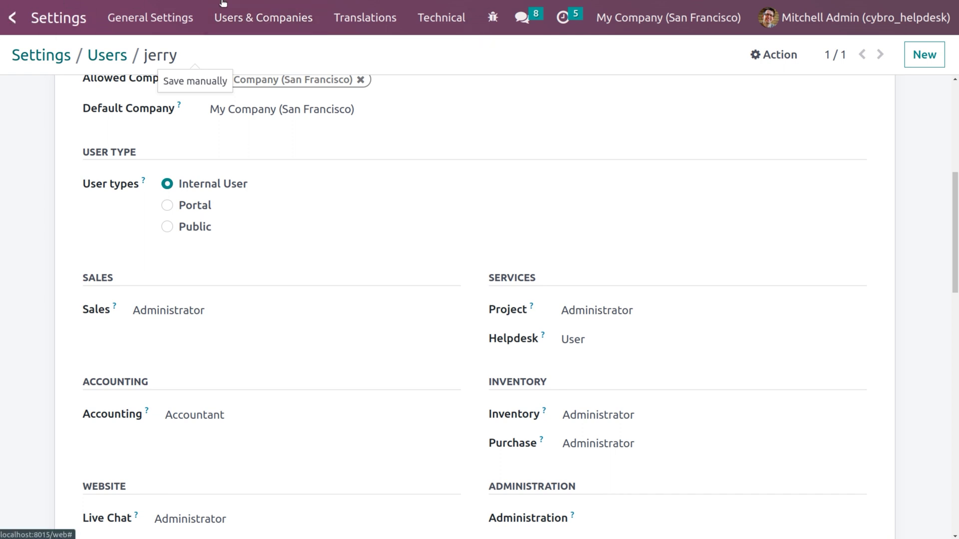
{"action": "left_click_drag", "start_coordinate": [951, 176], "coordinate": [952, 86]}
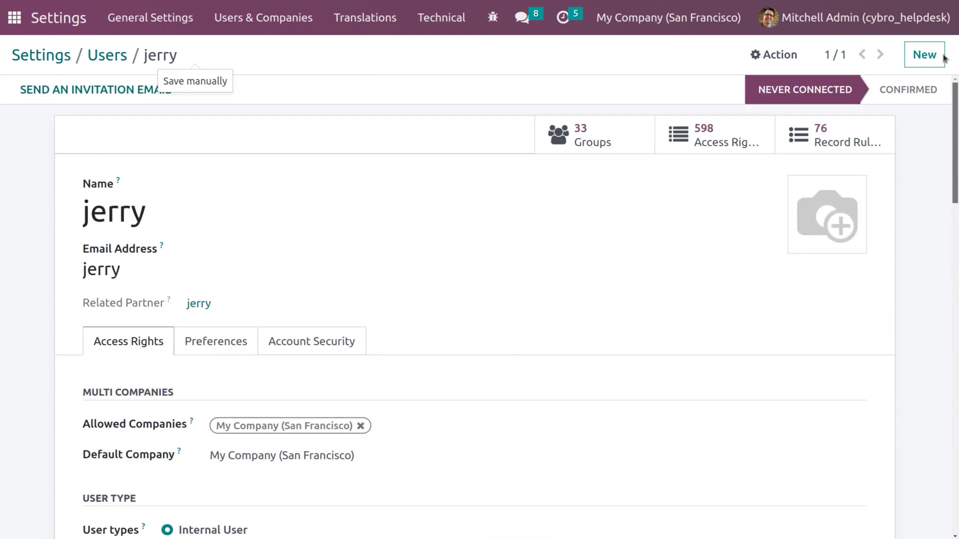
Set a login password for the new user via Change Password, declining browser save prompts.
{"action": "left_click", "coordinate": [759, 56]}
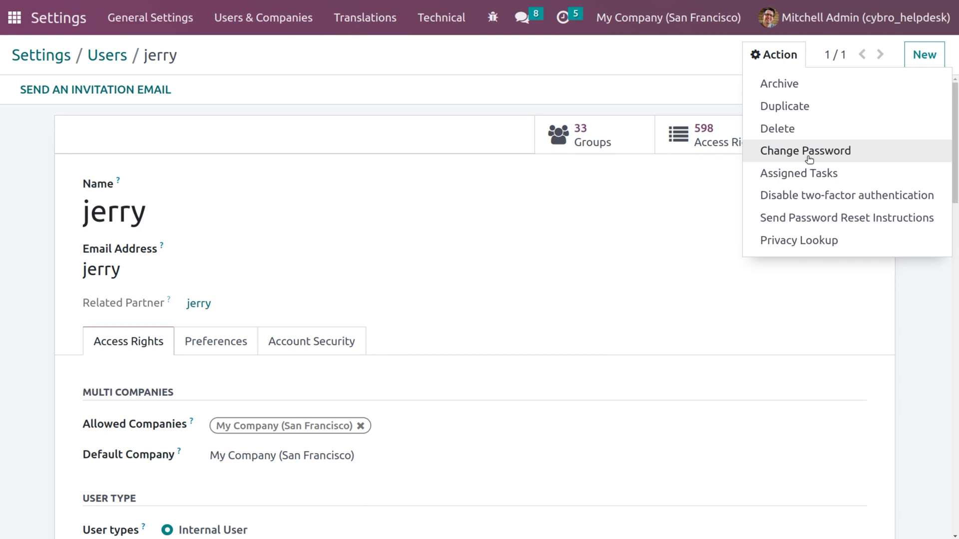
{"action": "left_click", "coordinate": [805, 151]}
{"action": "left_click", "coordinate": [606, 132]}
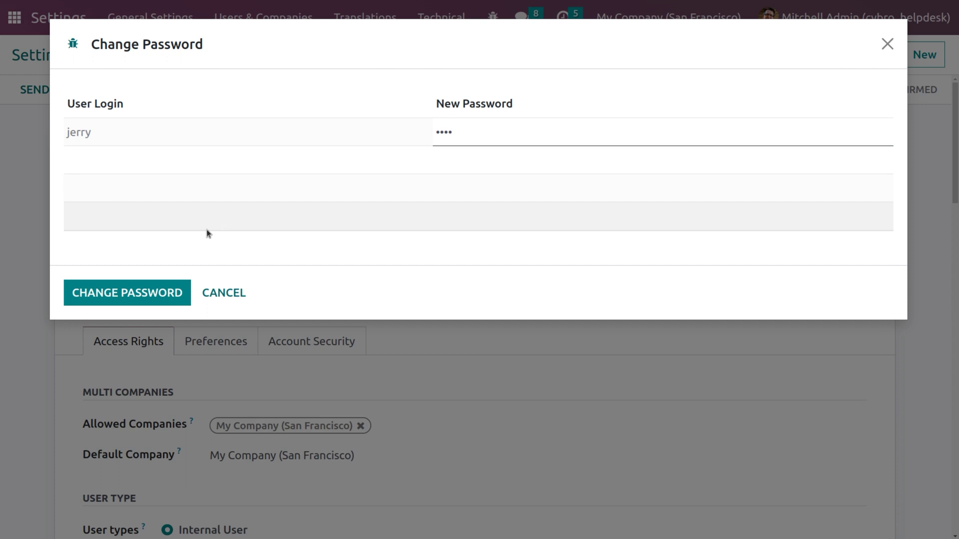
{"action": "left_click", "coordinate": [105, 299]}
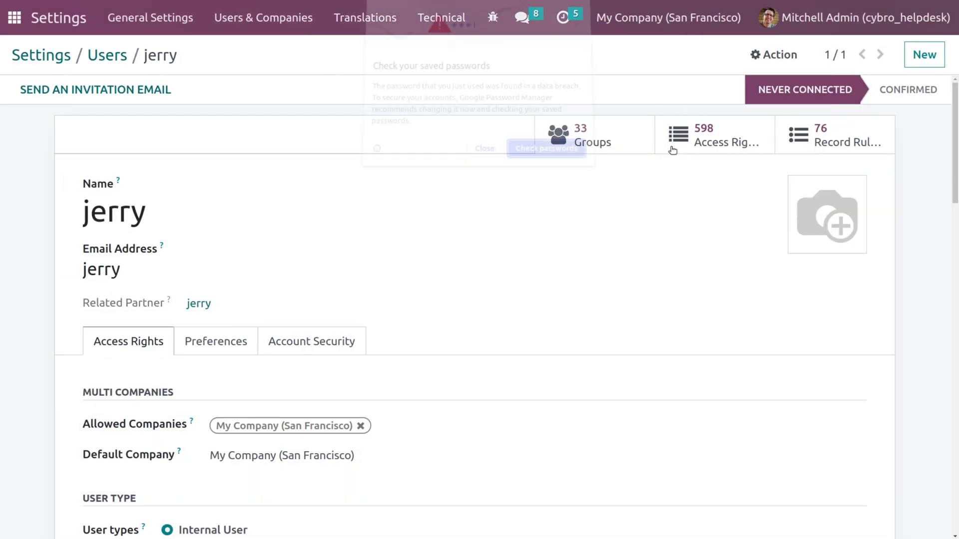
{"action": "left_click", "coordinate": [479, 147]}
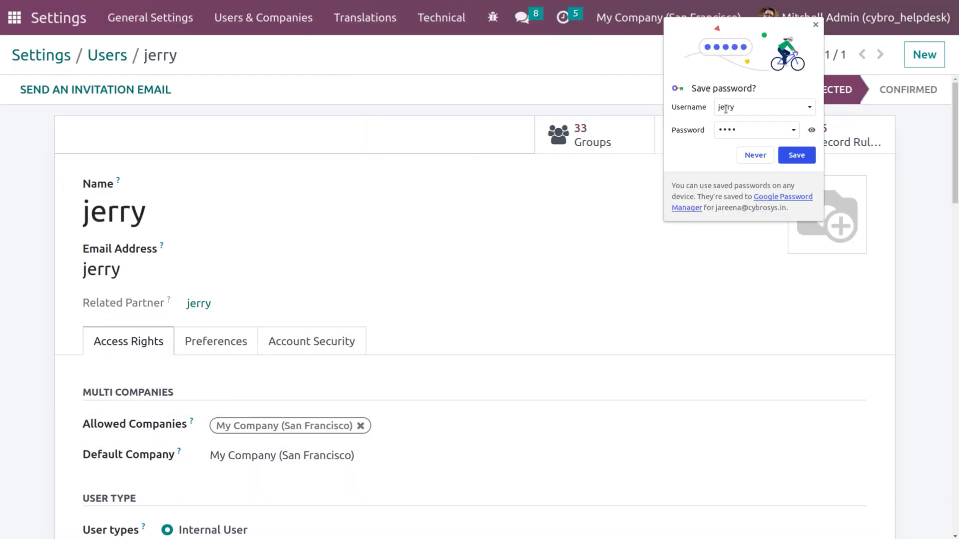
{"action": "left_click", "coordinate": [754, 155]}
{"action": "left_click", "coordinate": [919, 10]}
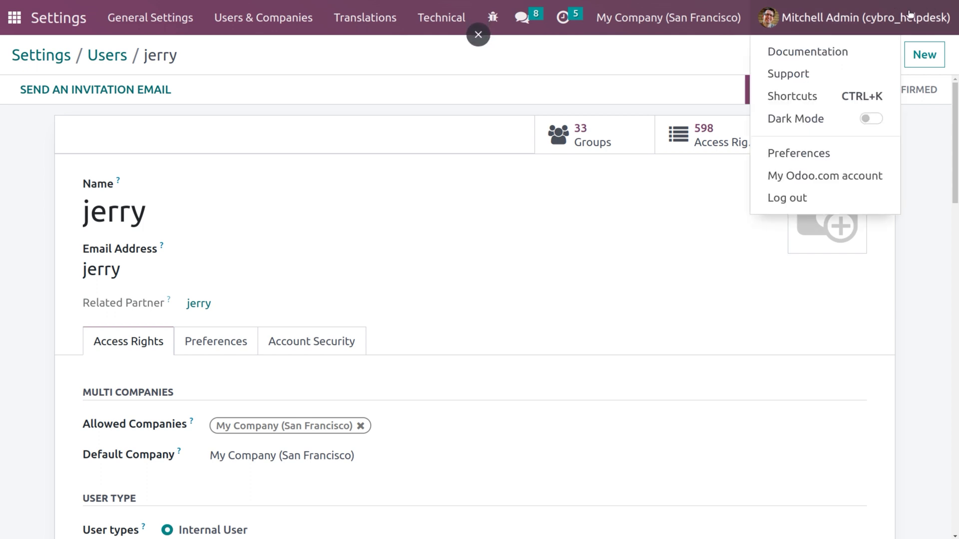
Sign out of the administrator account and log in as the new user with their password.
{"action": "left_click", "coordinate": [769, 202]}
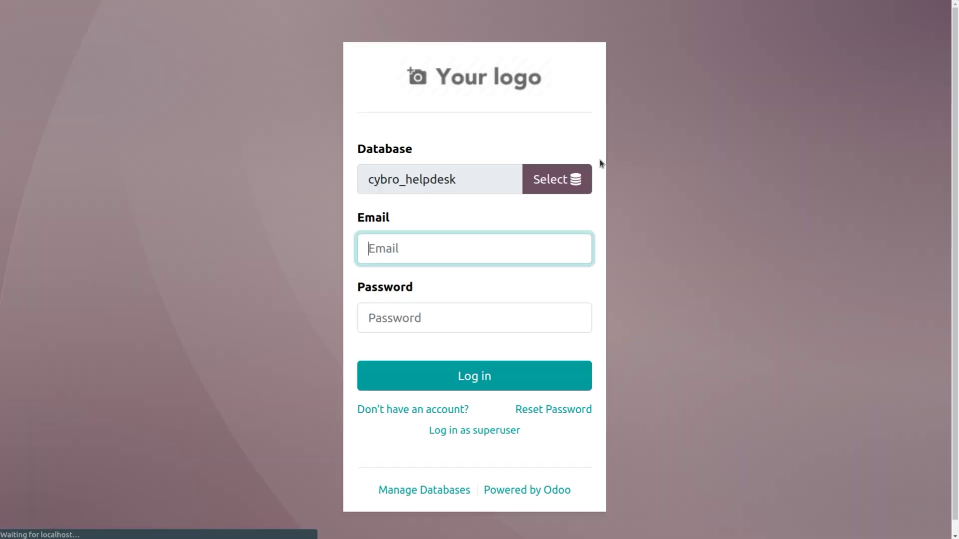
{"action": "left_click", "coordinate": [402, 291]}
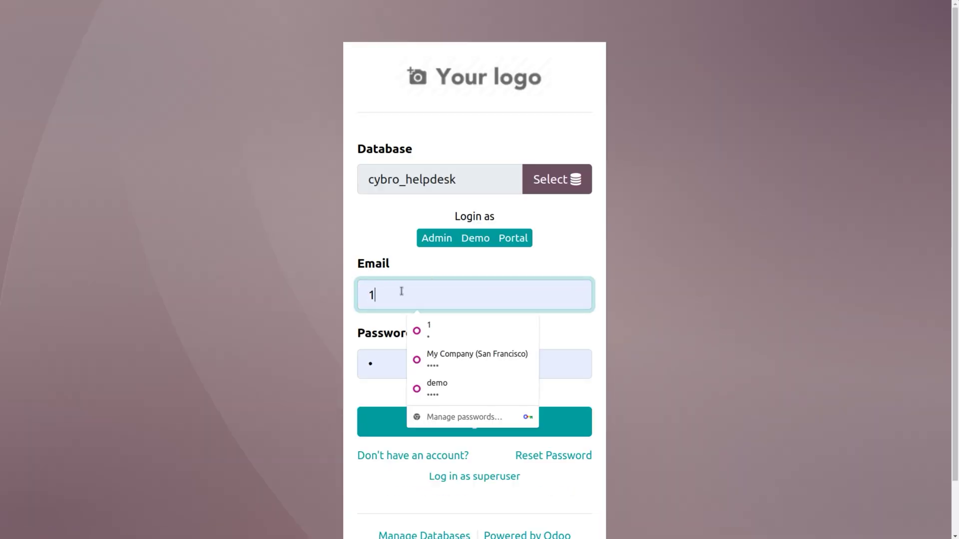
{"action": "key", "text": "BackSpace"}
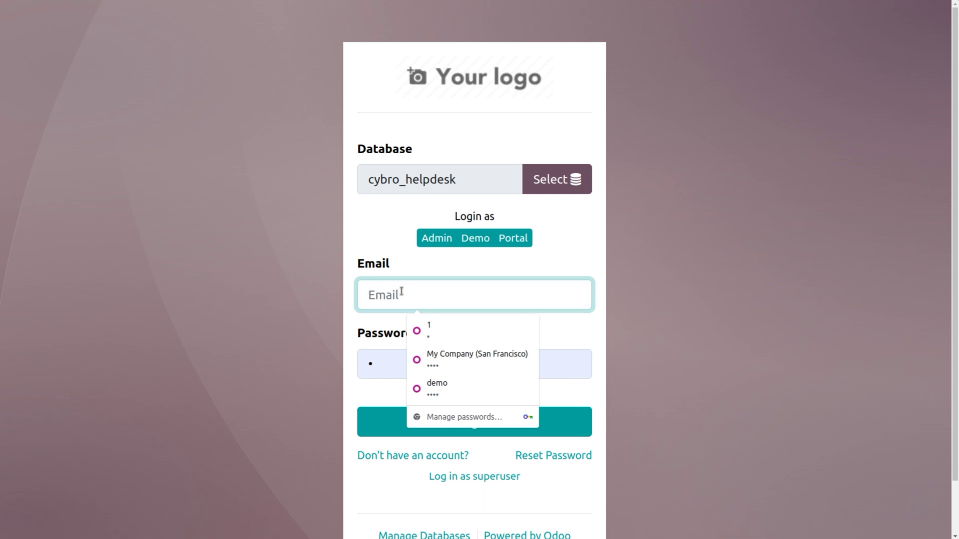
{"action": "type", "text": "jerry"}
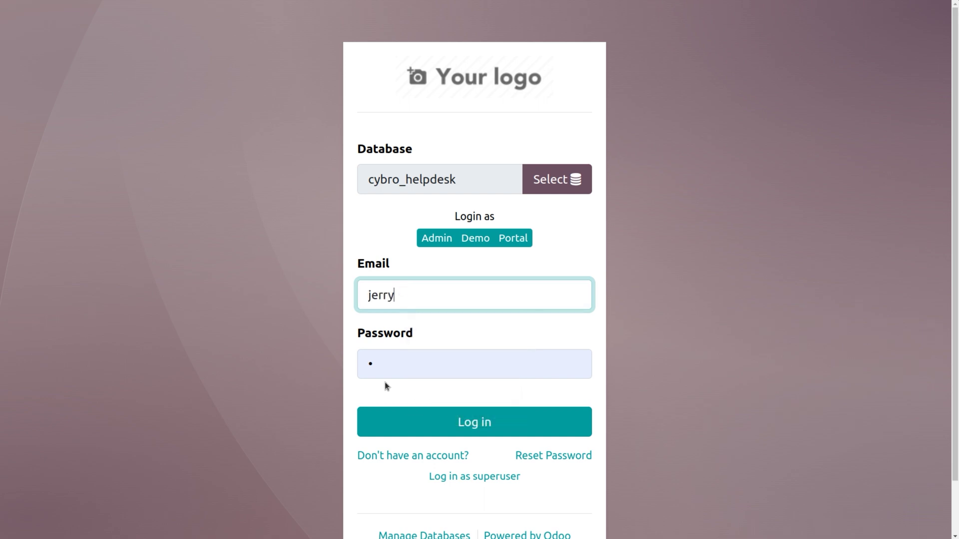
{"action": "left_click", "coordinate": [389, 368]}
{"action": "key", "text": "BackSpace"}
{"action": "type", "text": "1"}
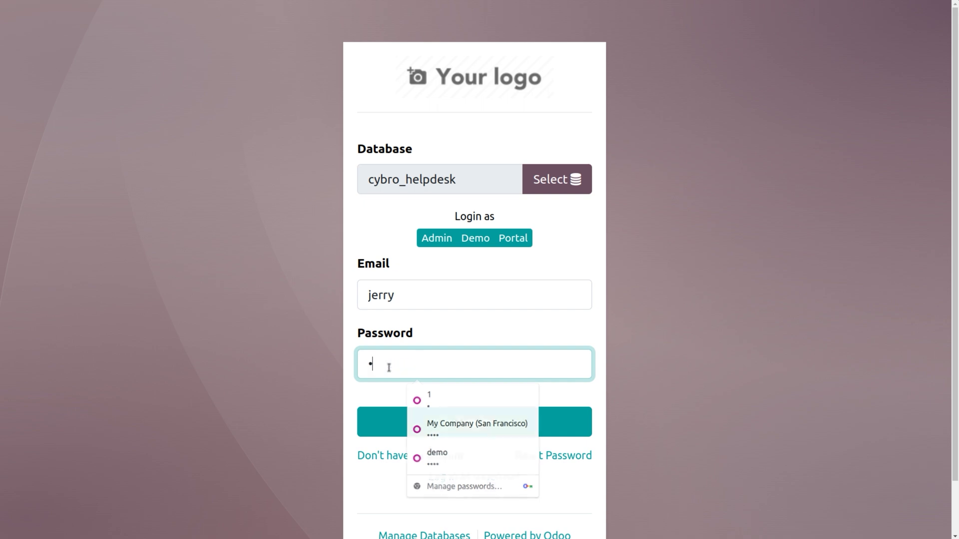
{"action": "type", "text": "23"}
{"action": "left_click", "coordinate": [482, 435]}
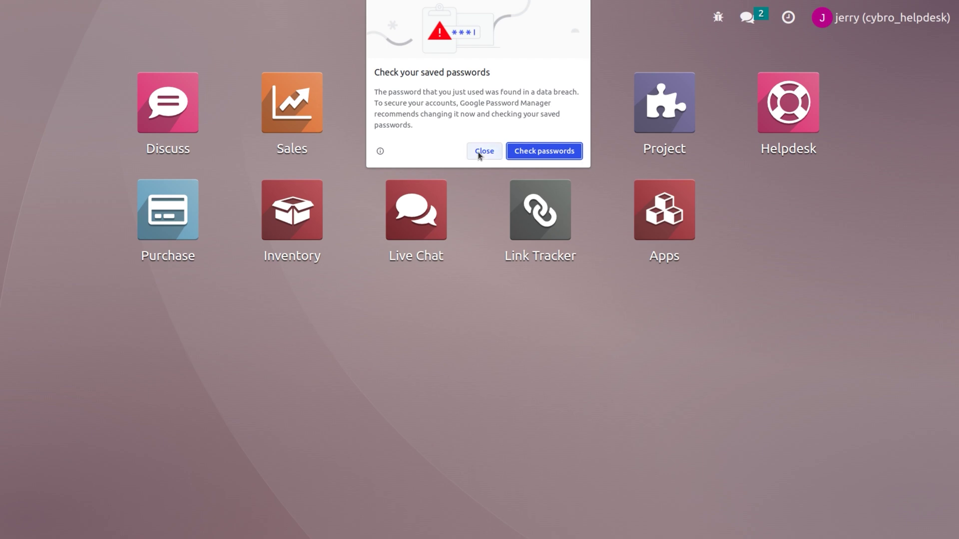
{"action": "left_click", "coordinate": [478, 152]}
{"action": "left_click", "coordinate": [757, 160]}
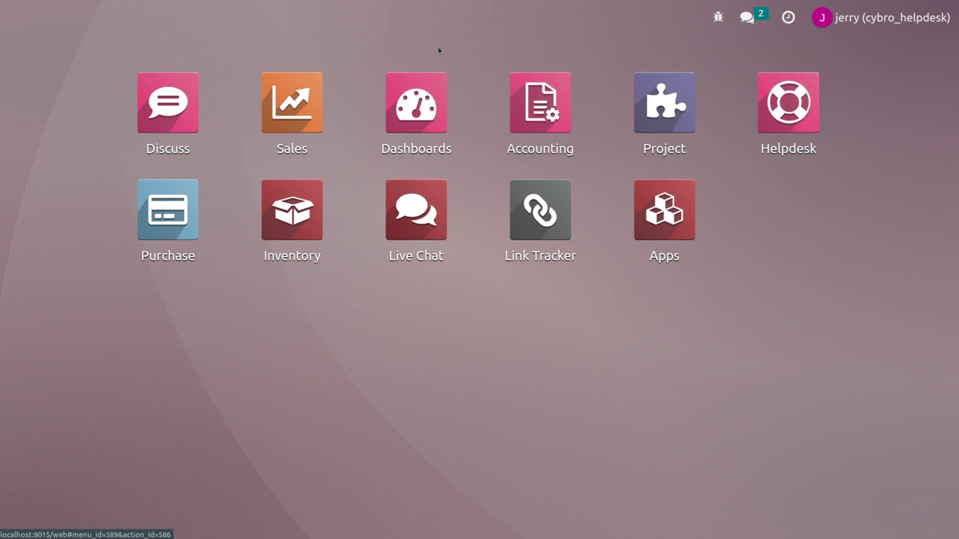
Confirm the user's Helpdesk ticket list stays empty without the My Tickets and Open filters, then sign out.
{"action": "left_click", "coordinate": [779, 91]}
{"action": "left_click", "coordinate": [206, 4]}
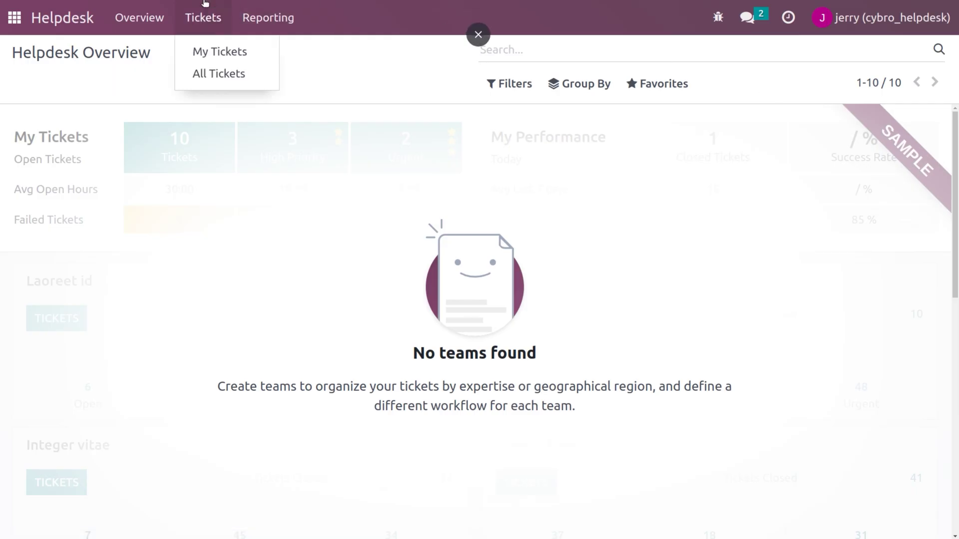
{"action": "left_click", "coordinate": [212, 51]}
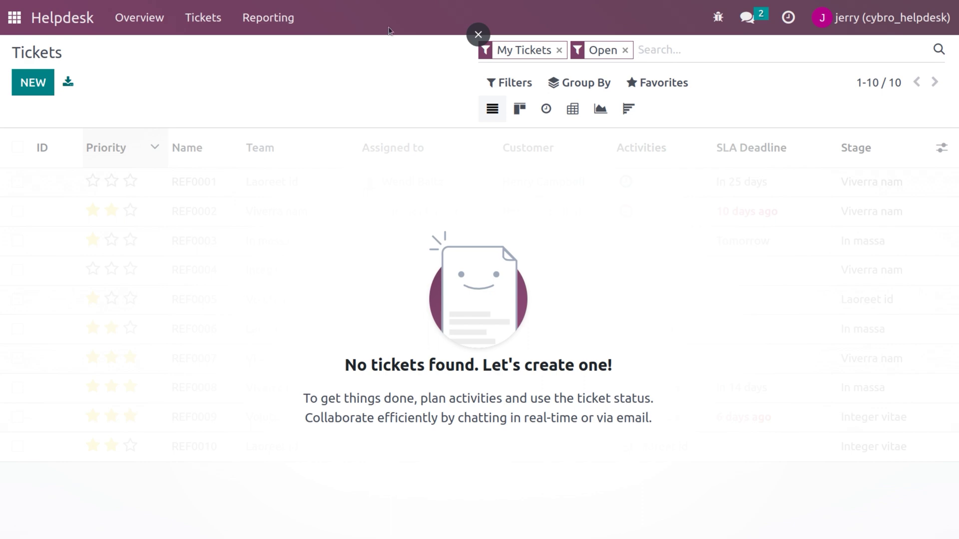
{"action": "left_click", "coordinate": [559, 50]}
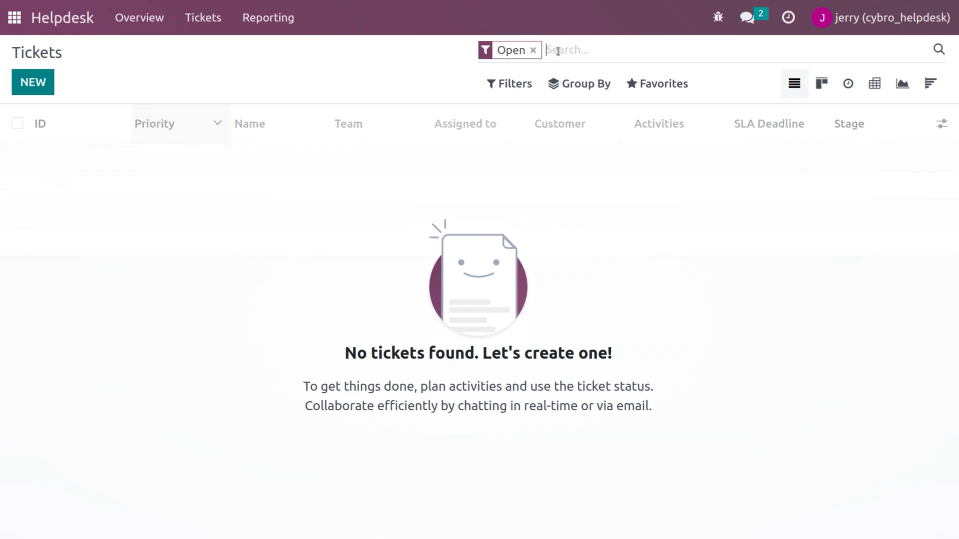
{"action": "left_click", "coordinate": [533, 49]}
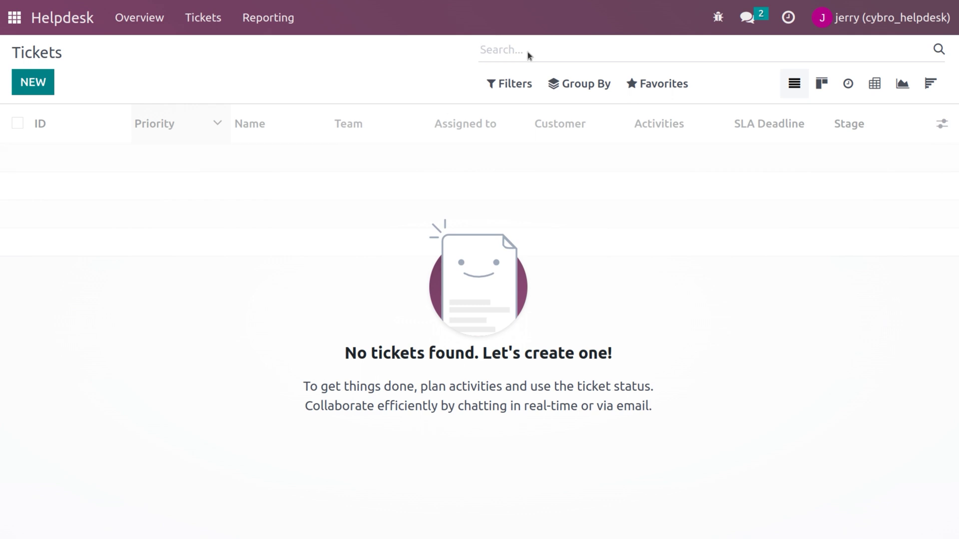
{"action": "left_click", "coordinate": [851, 19]}
{"action": "left_click", "coordinate": [840, 199]}
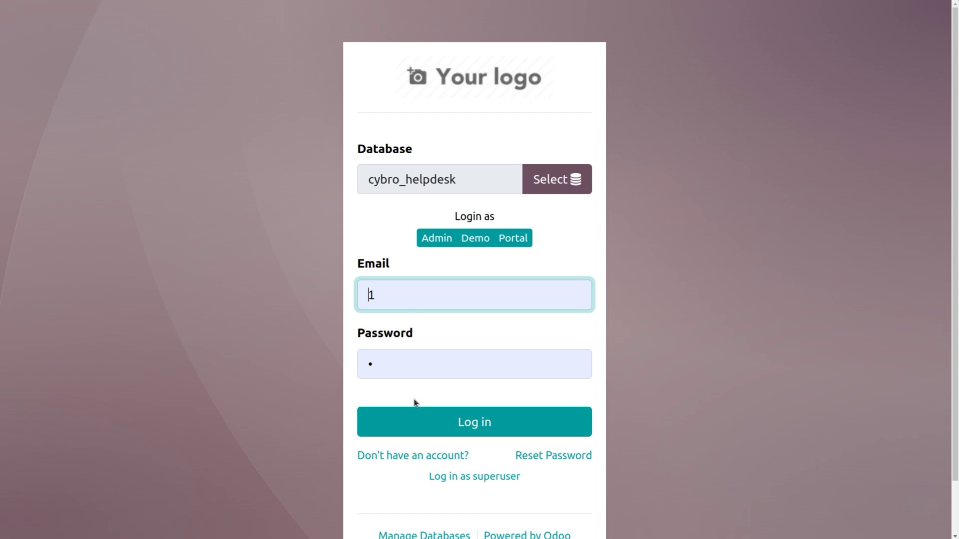
Sign in as administrator and set the Customer care team's visibility to All internal users, then save.
{"action": "left_click", "coordinate": [441, 435]}
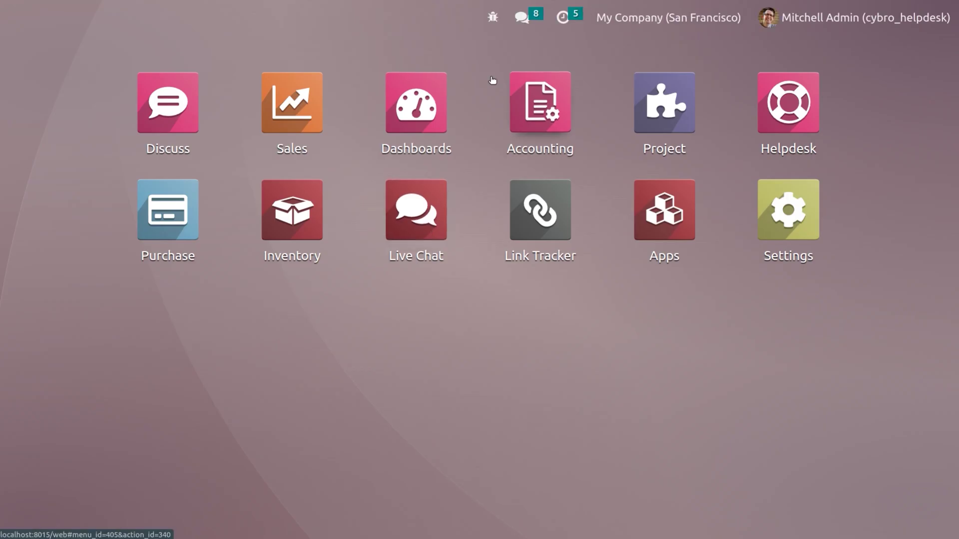
{"action": "left_click", "coordinate": [787, 122]}
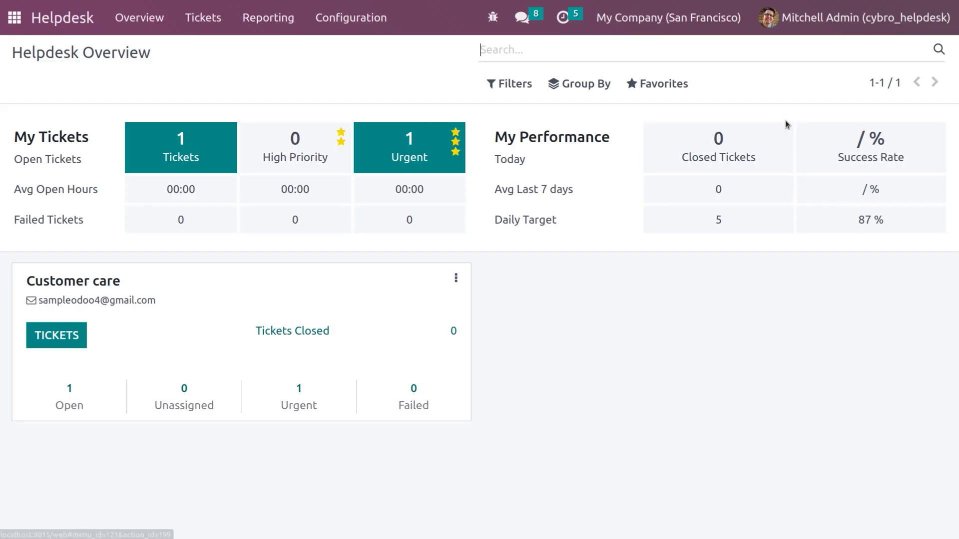
{"action": "left_click", "coordinate": [358, 31]}
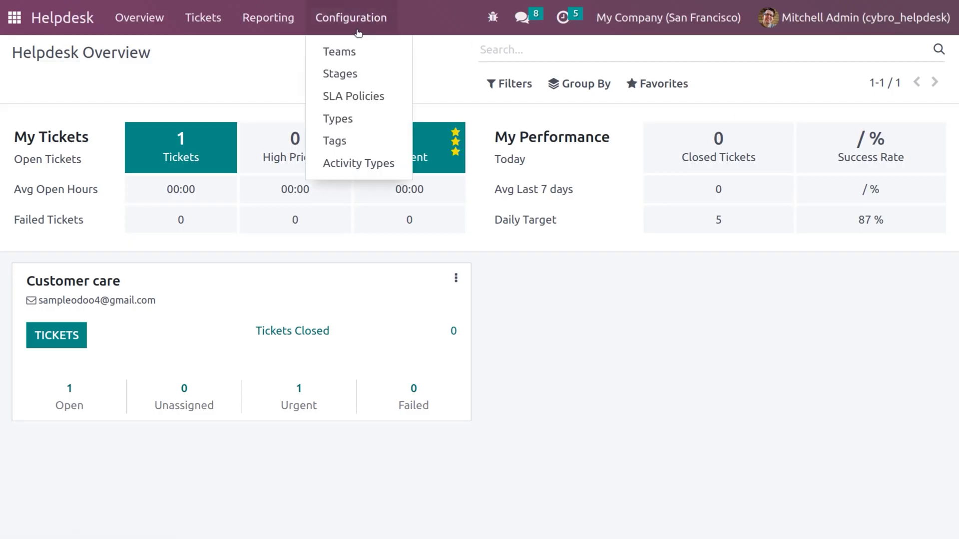
{"action": "left_click", "coordinate": [343, 52]}
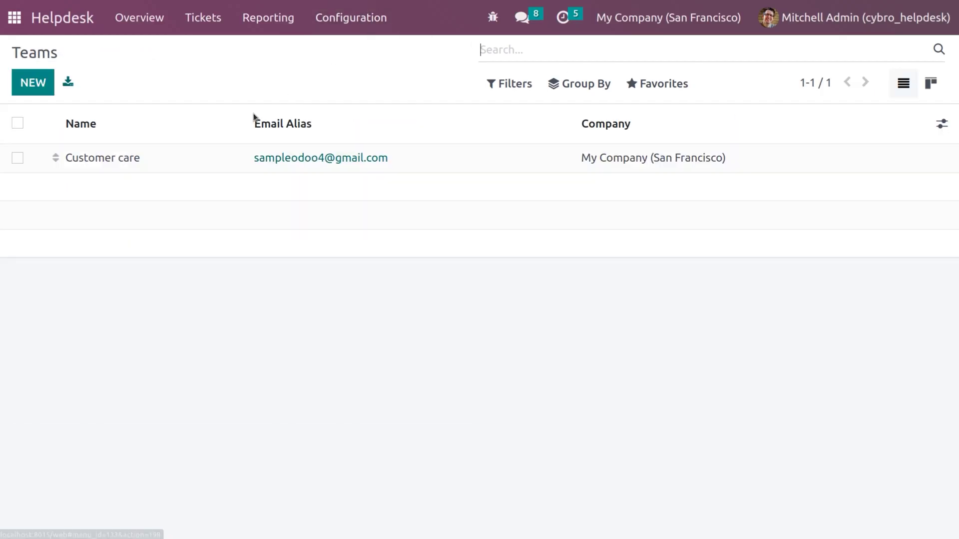
{"action": "left_click", "coordinate": [154, 158]}
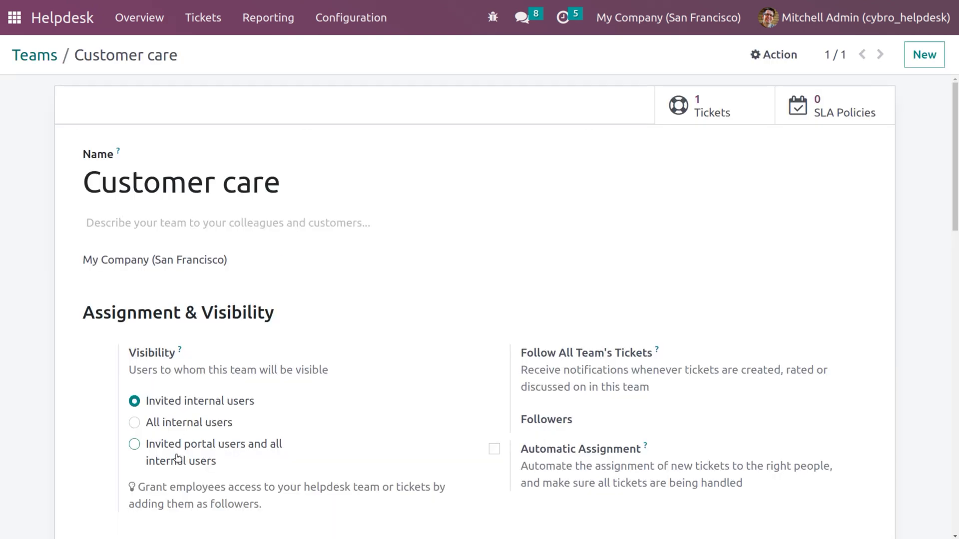
{"action": "left_click", "coordinate": [134, 424]}
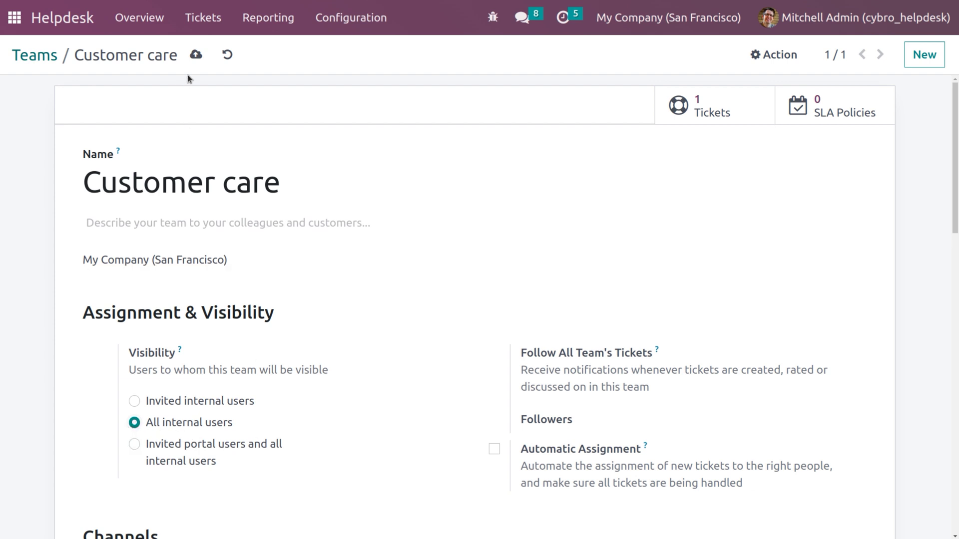
{"action": "left_click", "coordinate": [196, 55]}
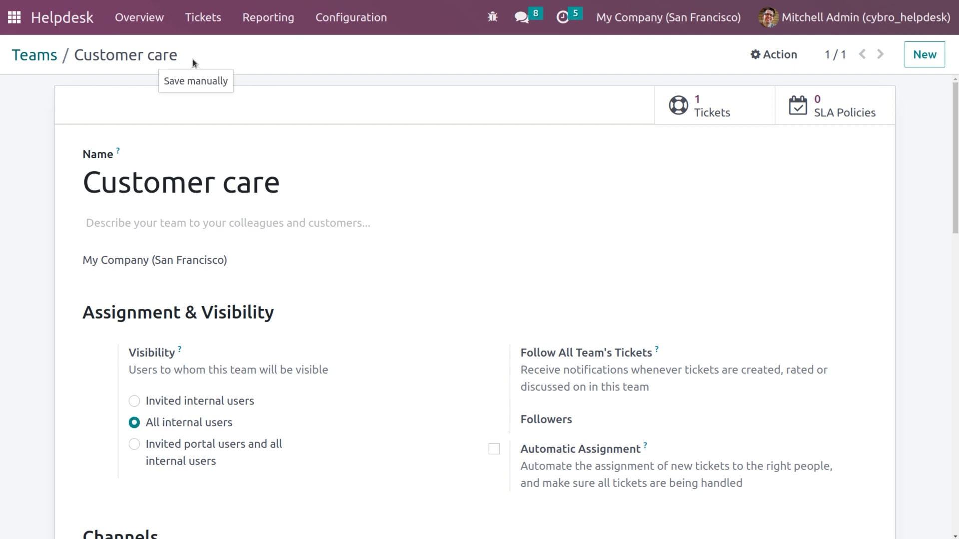
{"action": "left_click", "coordinate": [852, 18]}
Sign out of the administrator account and sign in with the helpdesk user's login and password.
{"action": "left_click", "coordinate": [812, 199]}
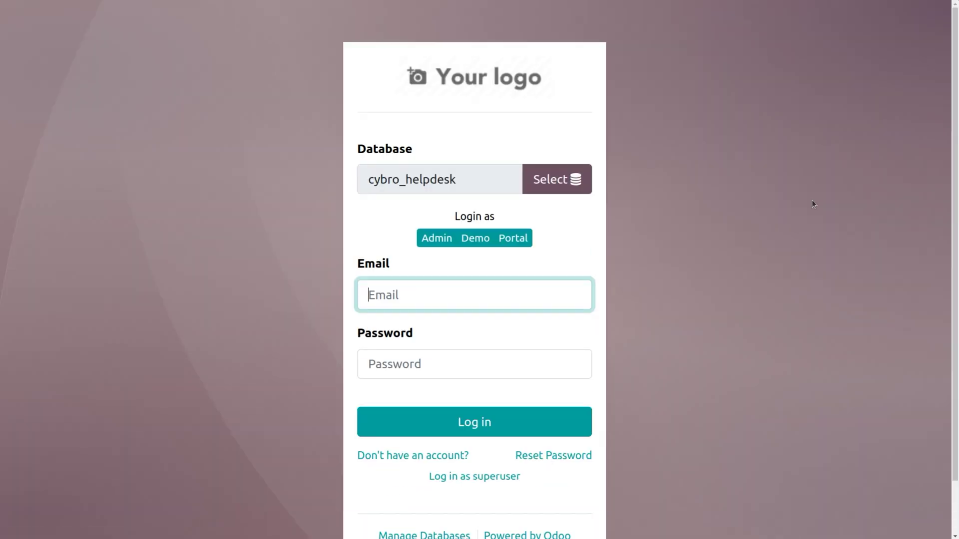
{"action": "left_click", "coordinate": [486, 293]}
{"action": "key", "text": "BackSpace"}
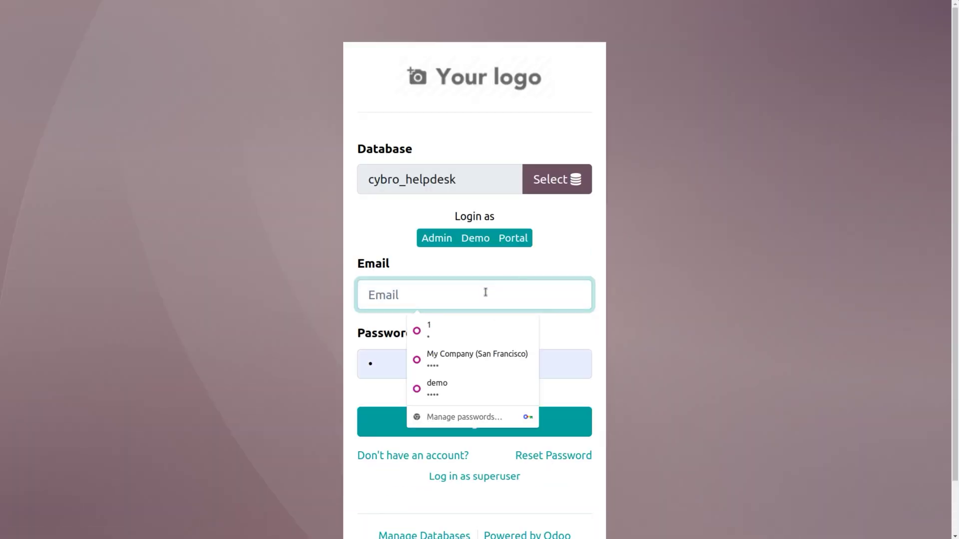
{"action": "type", "text": "jerr"}
{"action": "left_click", "coordinate": [422, 327]}
{"action": "left_click", "coordinate": [398, 360]}
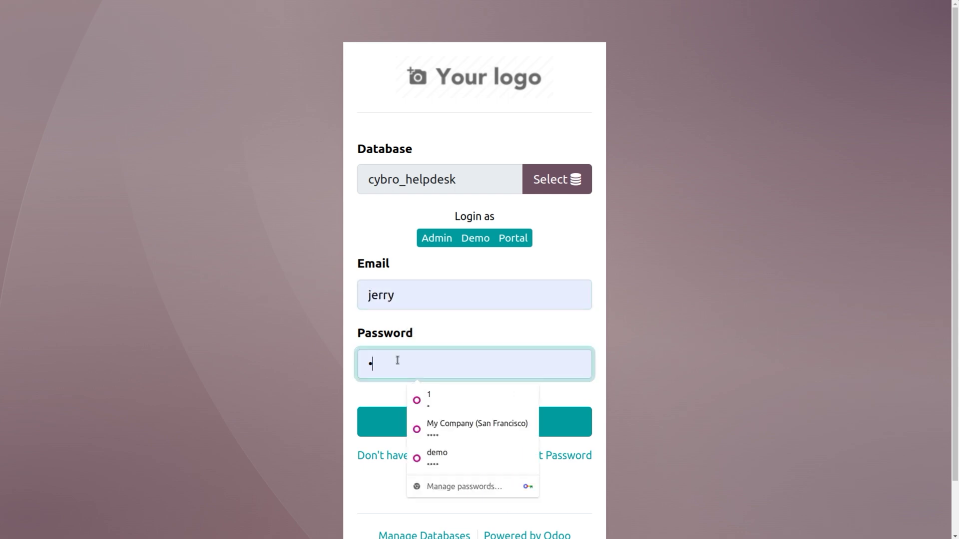
{"action": "key", "text": "BackSpace"}
{"action": "type", "text": "je"}
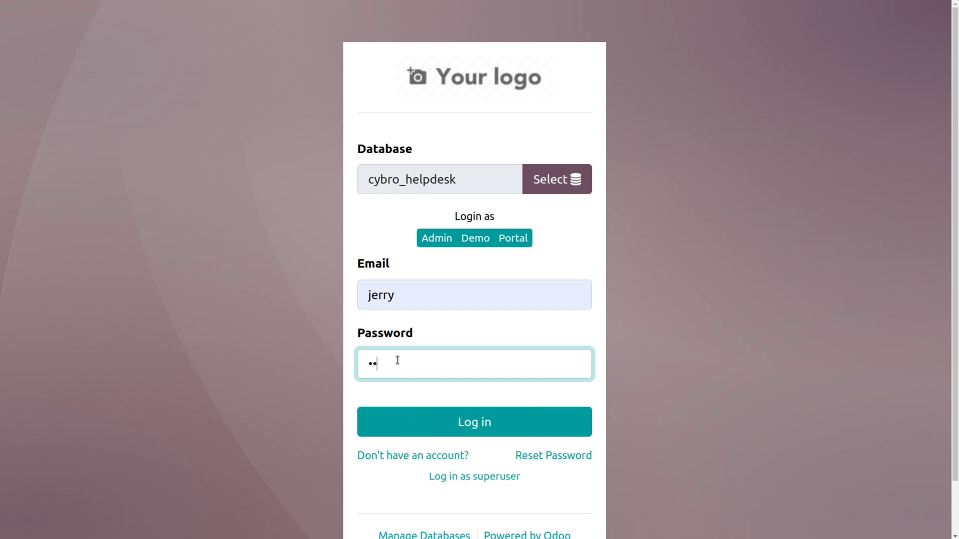
{"action": "left_click", "coordinate": [468, 427]}
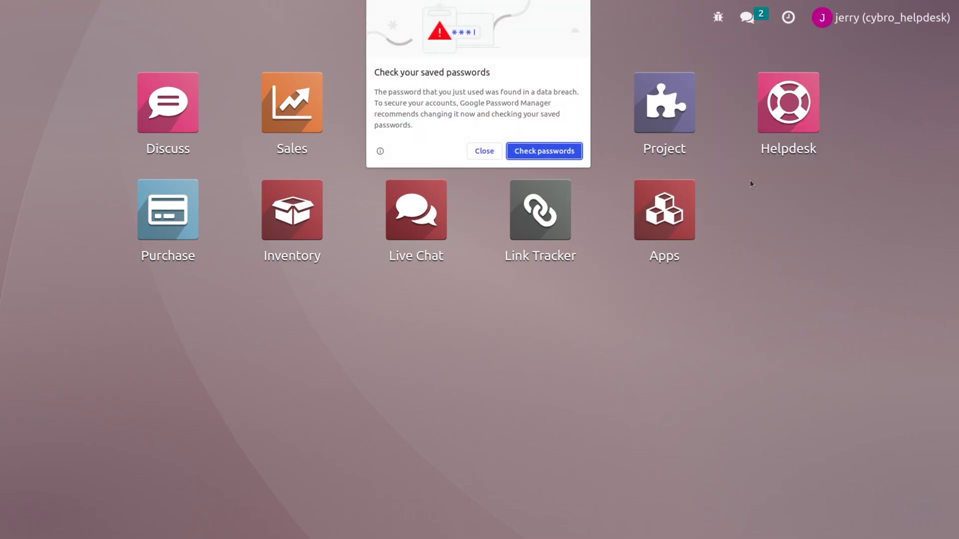
{"action": "left_click", "coordinate": [490, 154]}
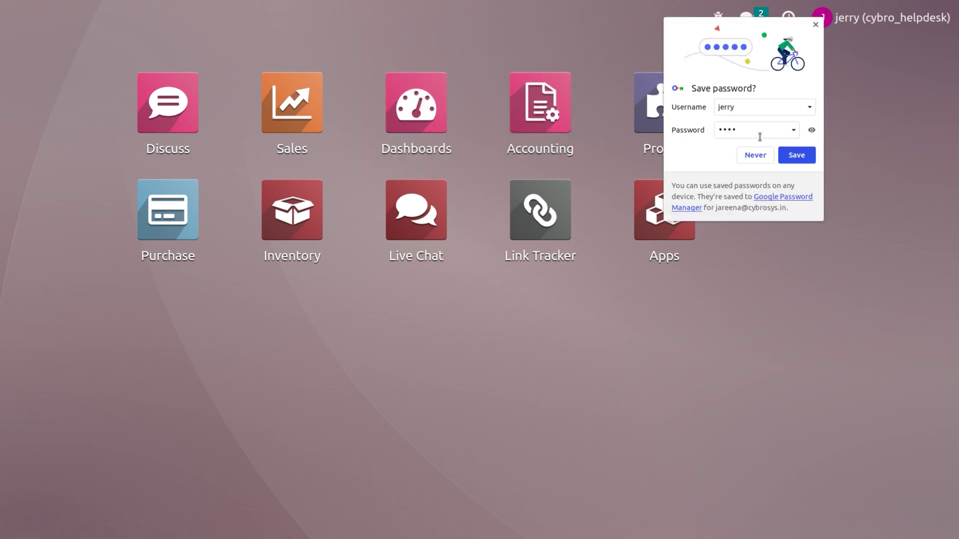
{"action": "left_click", "coordinate": [756, 155]}
List the helpdesk tickets with the My Tickets and Open filters removed.
{"action": "left_click", "coordinate": [790, 118]}
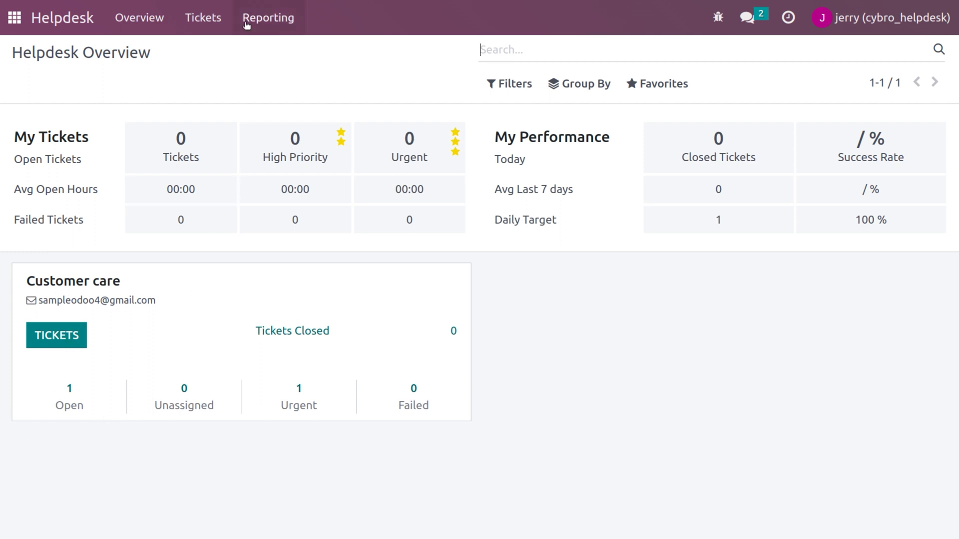
{"action": "left_click", "coordinate": [214, 24]}
{"action": "left_click", "coordinate": [203, 47]}
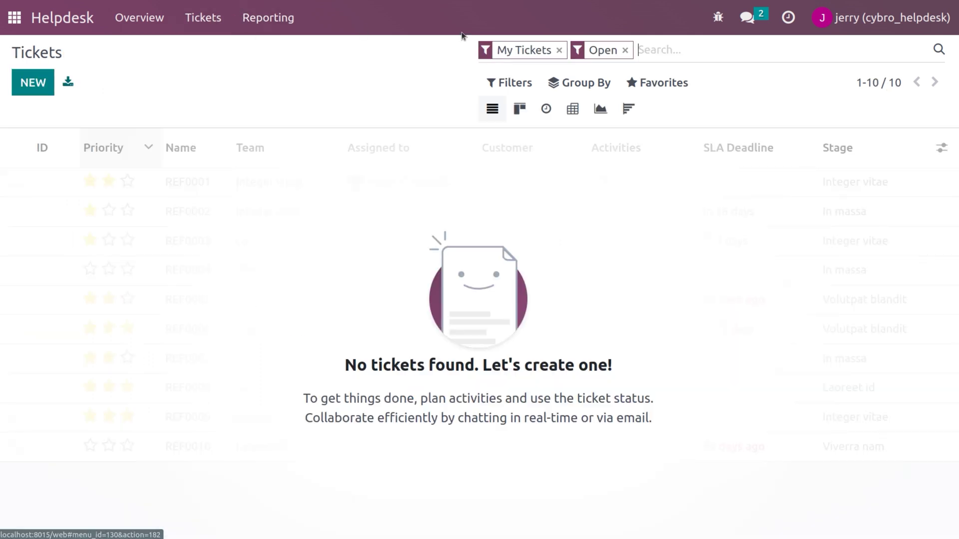
{"action": "left_click", "coordinate": [559, 51]}
{"action": "left_click", "coordinate": [538, 50]}
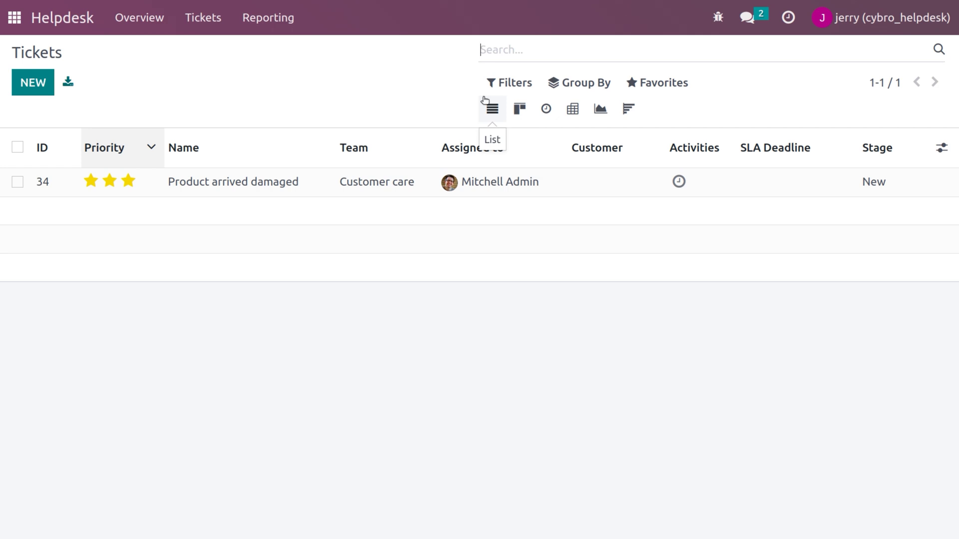
Log out of the helpdesk user and log back in as administrator.
{"action": "left_click", "coordinate": [875, 17]}
{"action": "left_click", "coordinate": [830, 196]}
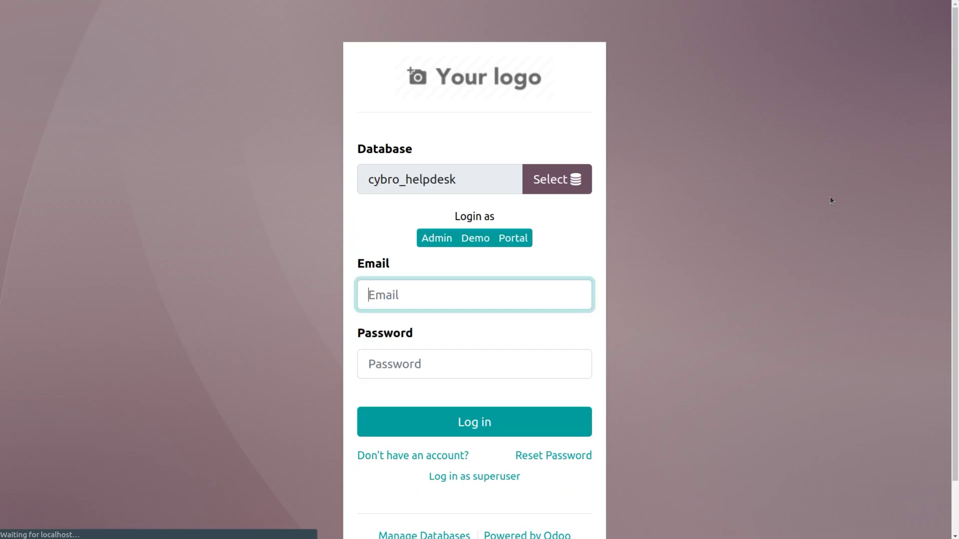
{"action": "left_click", "coordinate": [460, 433]}
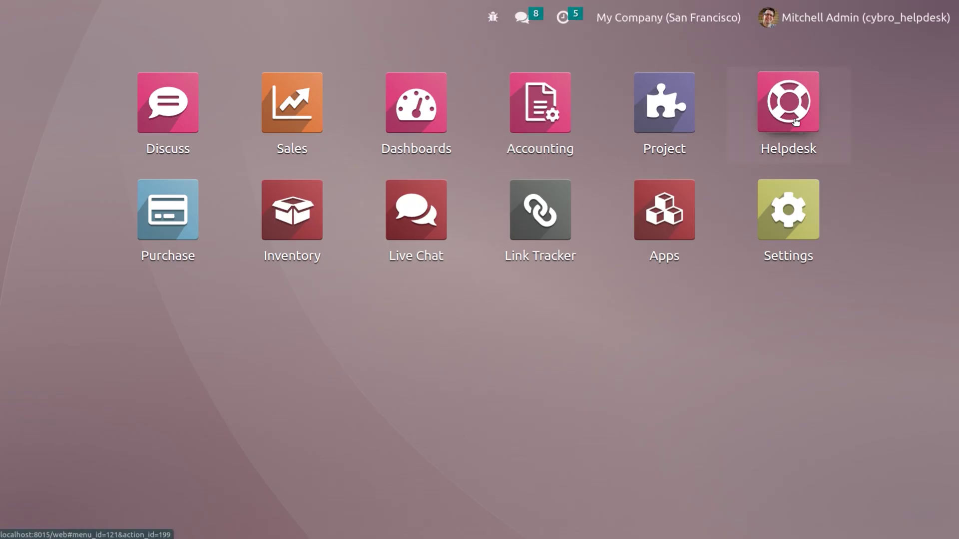
Set the Customer care team's visibility to 'Invited portal users and all internal users' and save.
{"action": "left_click", "coordinate": [796, 122]}
{"action": "left_click", "coordinate": [319, 17]}
{"action": "left_click", "coordinate": [342, 50]}
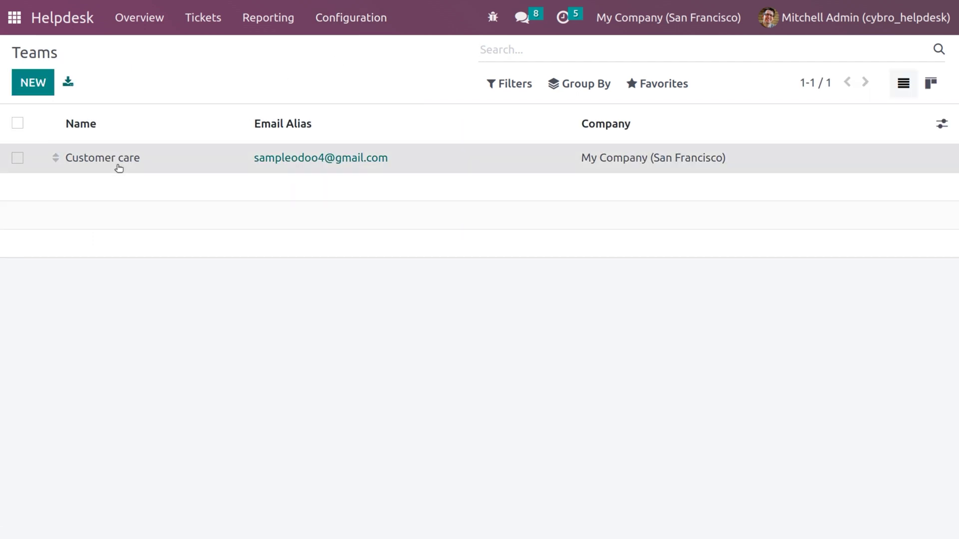
{"action": "left_click", "coordinate": [118, 164]}
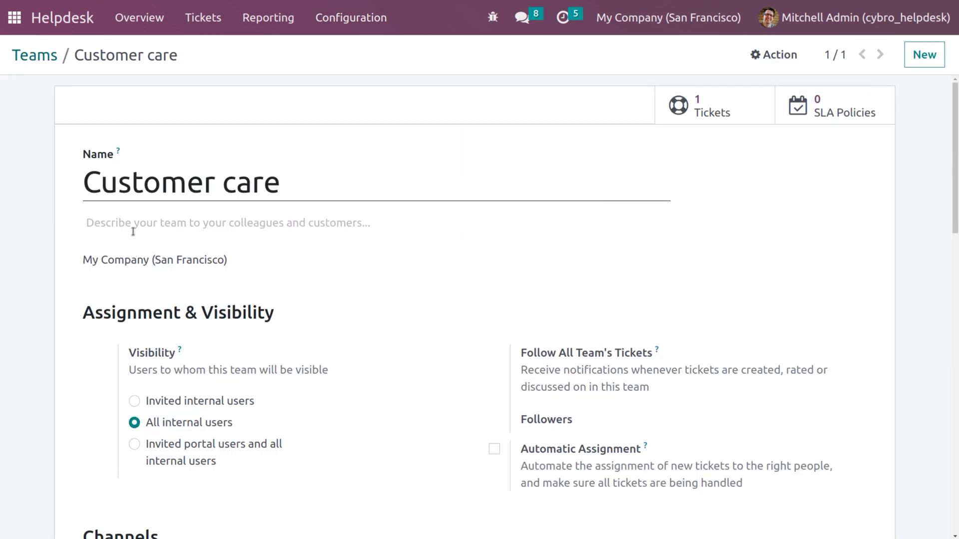
{"action": "left_click", "coordinate": [134, 445]}
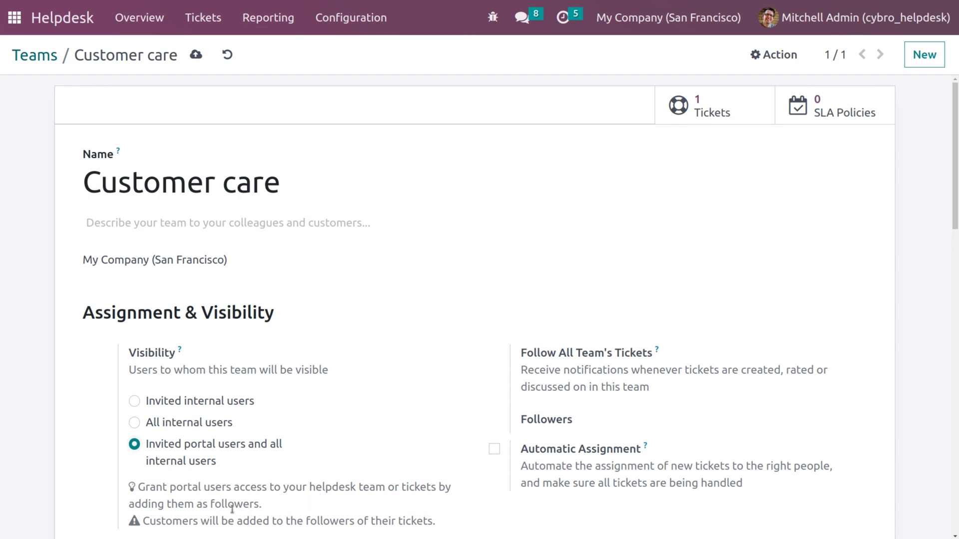
{"action": "left_click", "coordinate": [196, 58]}
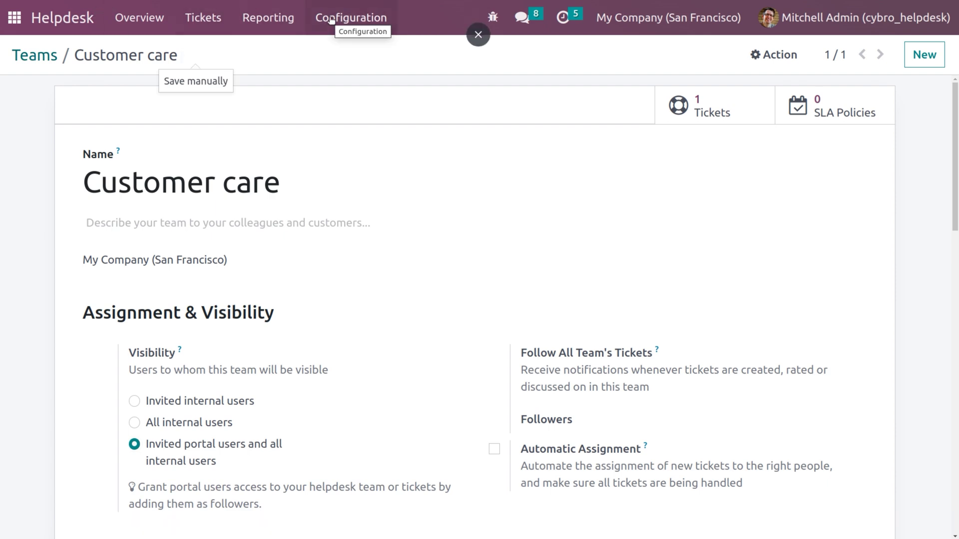
{"action": "left_click", "coordinate": [14, 18]}
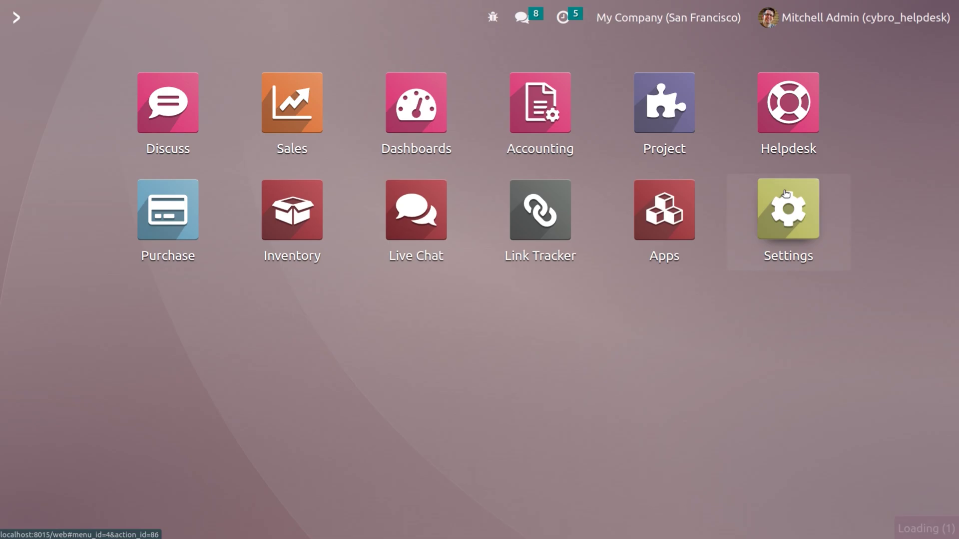
Change the first listed user's user type to Portal and save the record.
{"action": "left_click", "coordinate": [782, 210]}
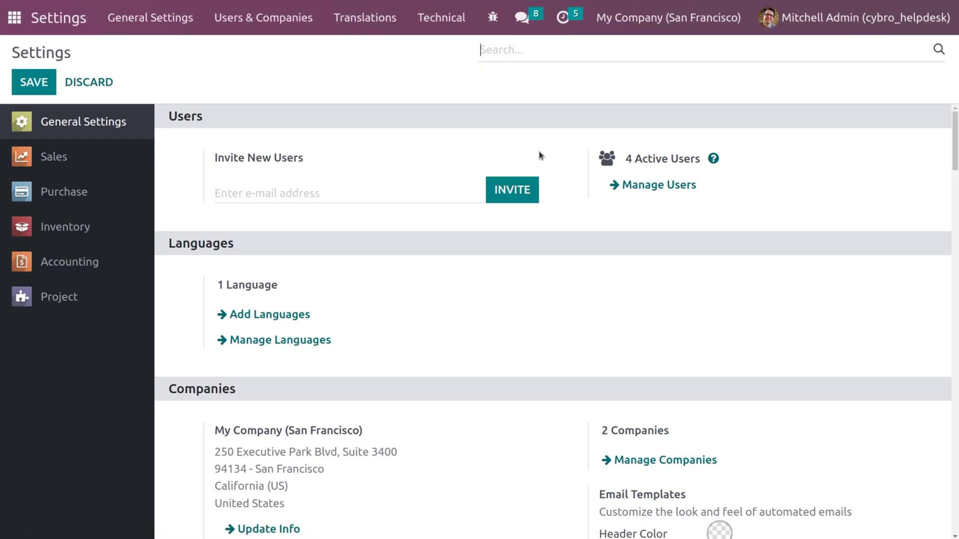
{"action": "left_click", "coordinate": [626, 189]}
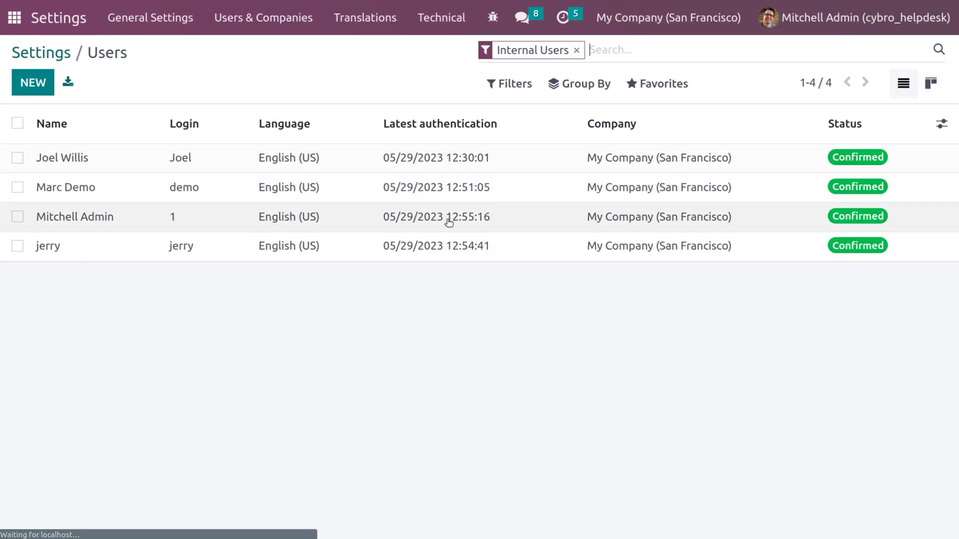
{"action": "left_click", "coordinate": [394, 157]}
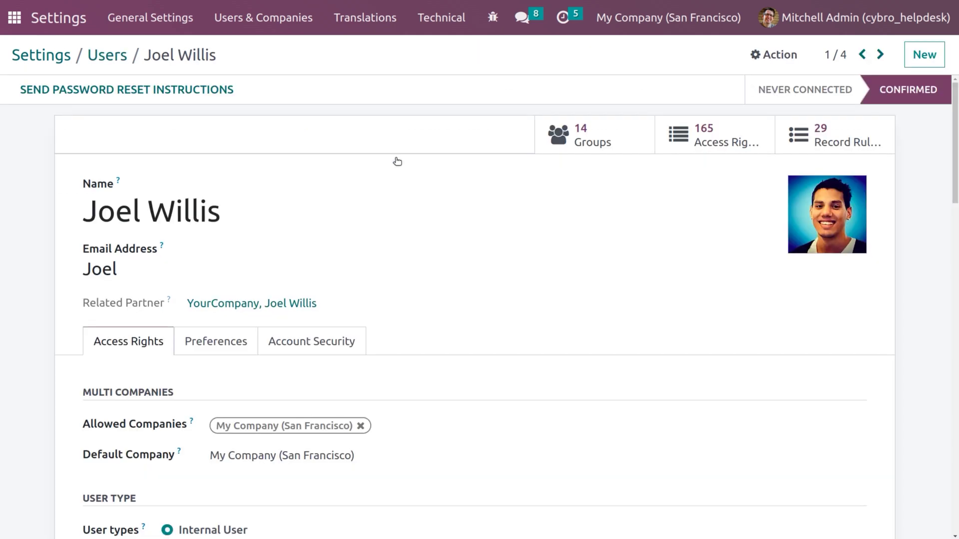
{"action": "left_click", "coordinate": [954, 459]}
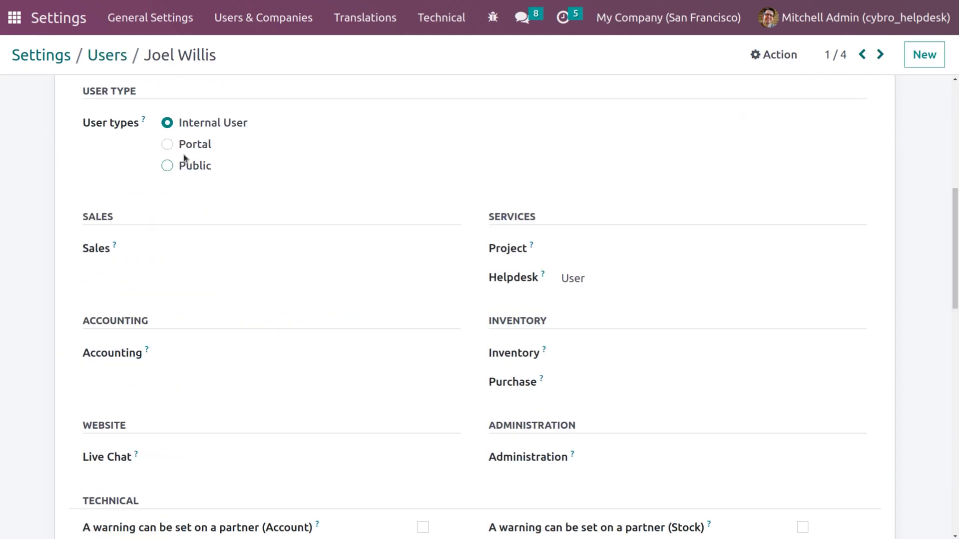
{"action": "left_click", "coordinate": [168, 145]}
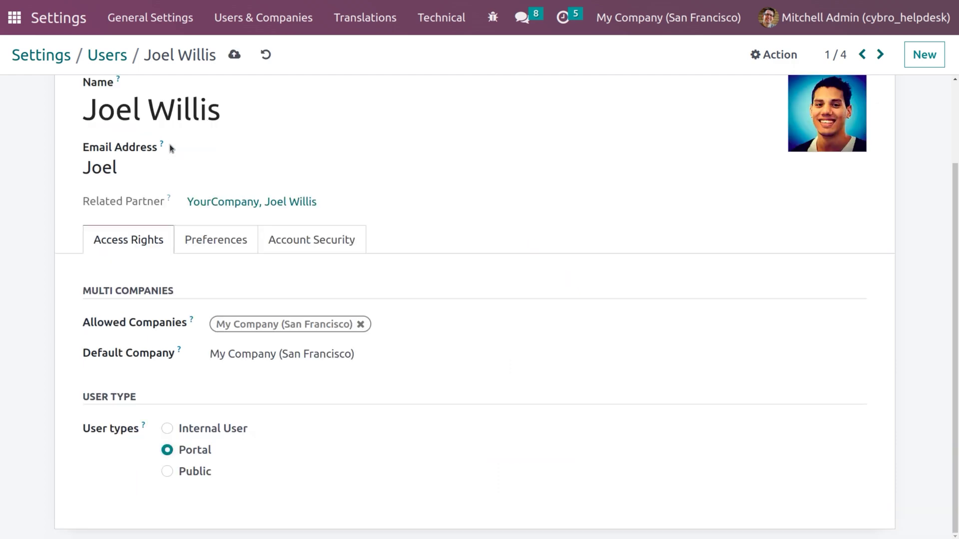
{"action": "left_click", "coordinate": [238, 56]}
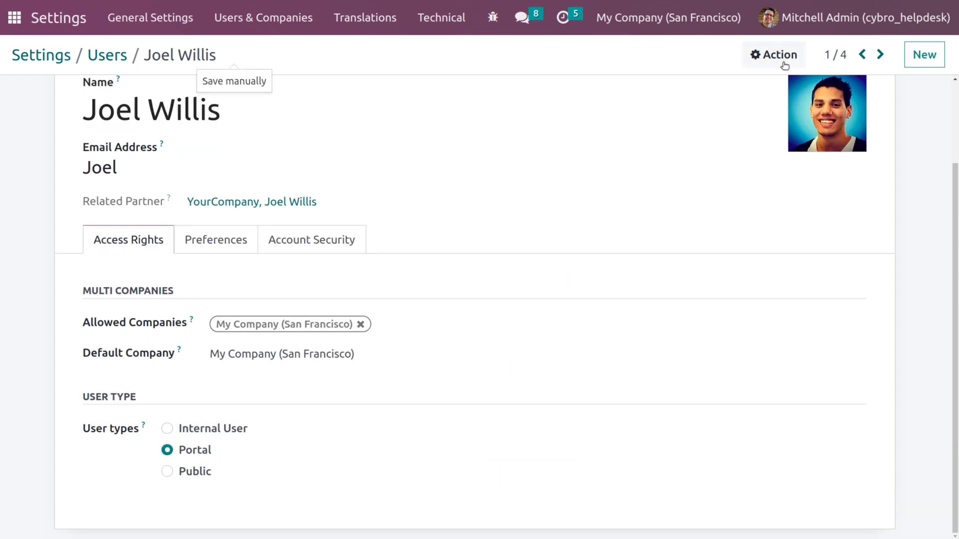
Give the user a new password with the Change Password action.
{"action": "left_click", "coordinate": [780, 59]}
{"action": "left_click", "coordinate": [794, 151]}
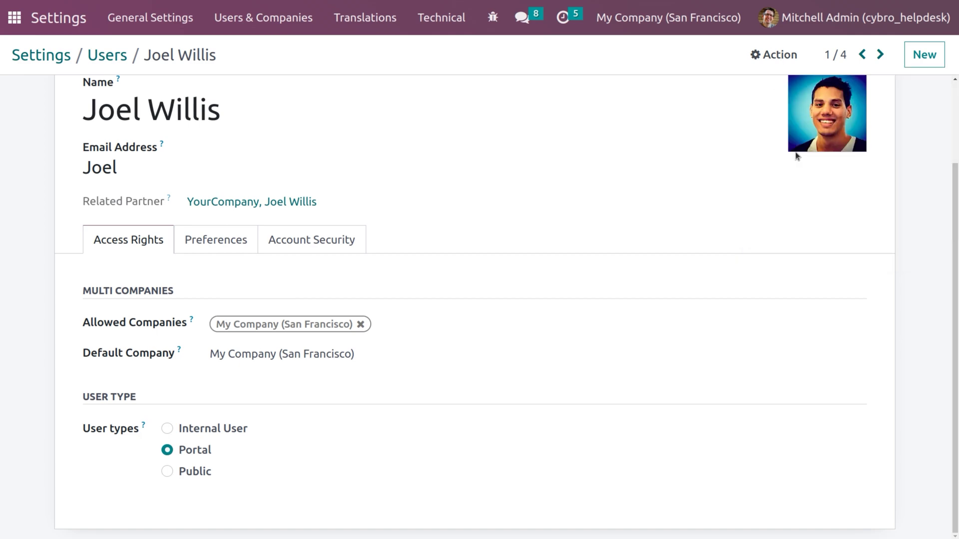
{"action": "left_click", "coordinate": [484, 124]}
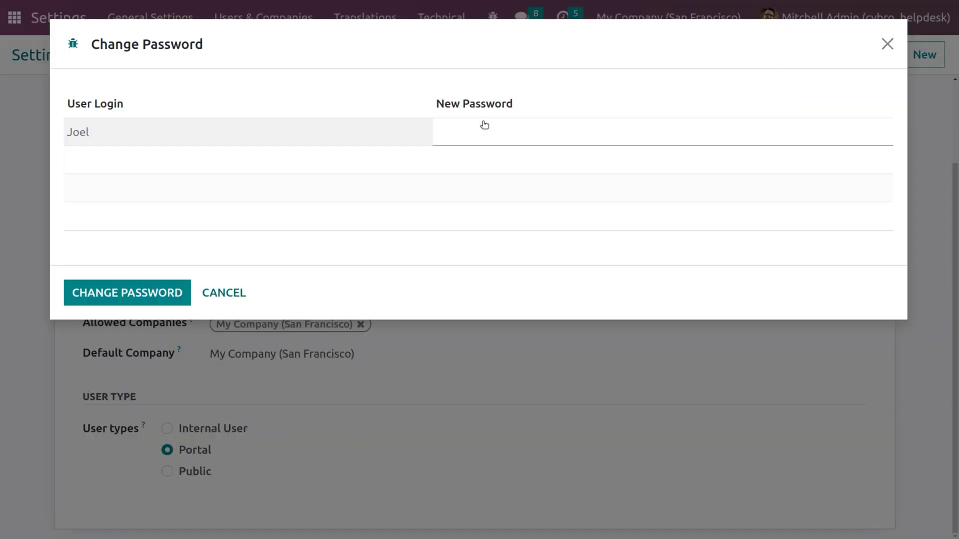
{"action": "left_click", "coordinate": [143, 291]}
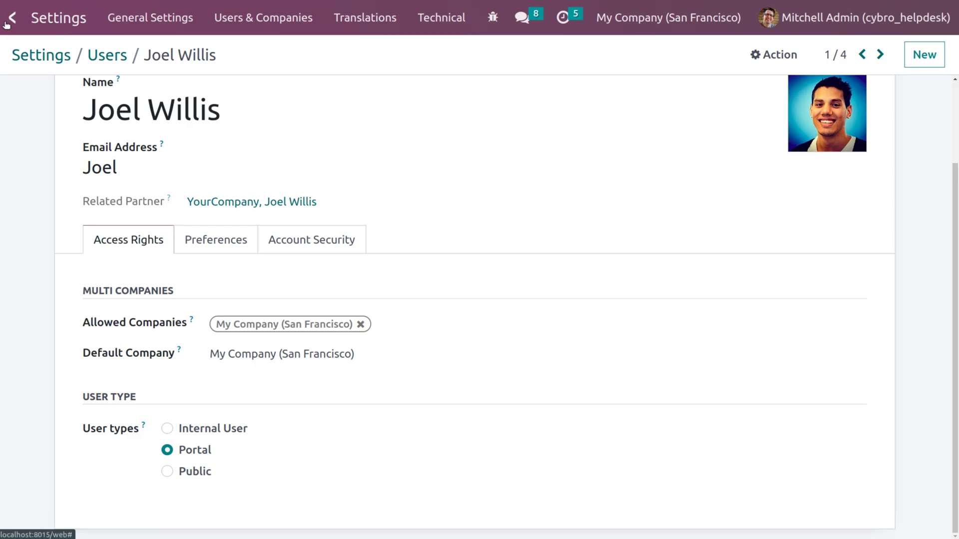
{"action": "left_click", "coordinate": [8, 21]}
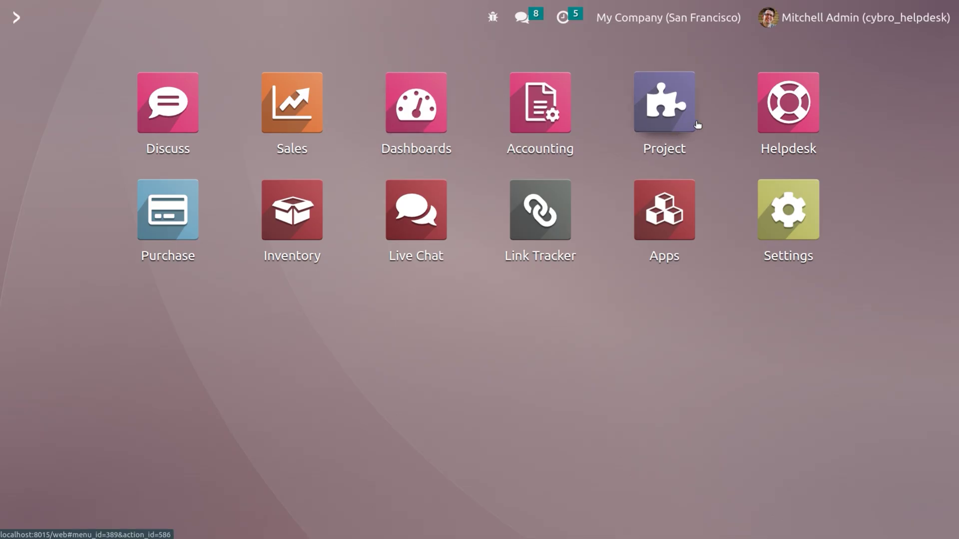
Open the Product arrived damaged ticket from My Tickets and show its message thread.
{"action": "left_click", "coordinate": [814, 101]}
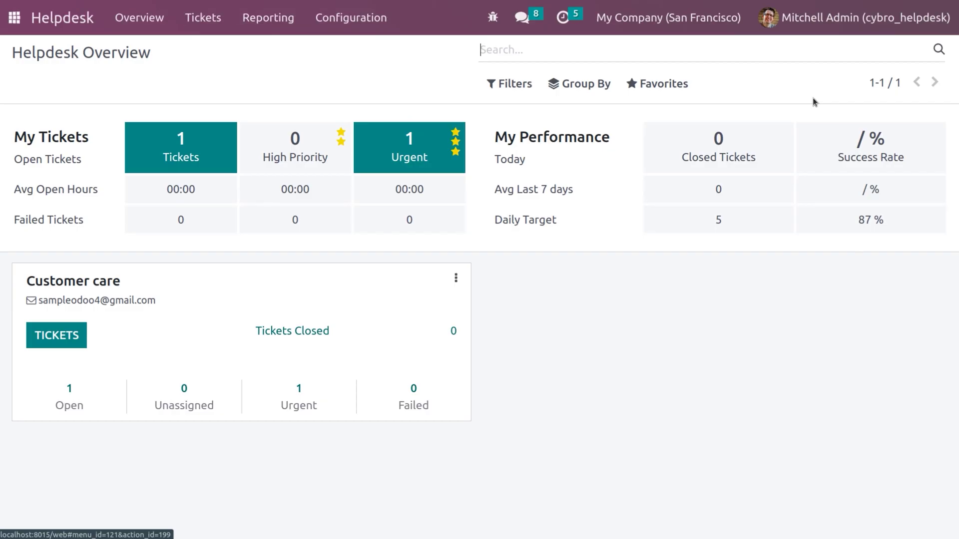
{"action": "left_click", "coordinate": [191, 26]}
{"action": "left_click", "coordinate": [211, 55]}
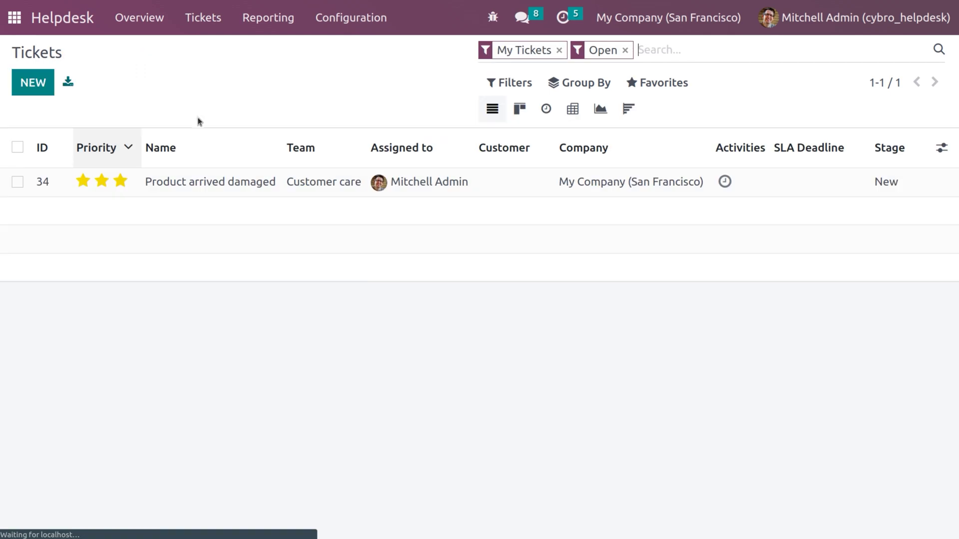
{"action": "left_click", "coordinate": [180, 181]}
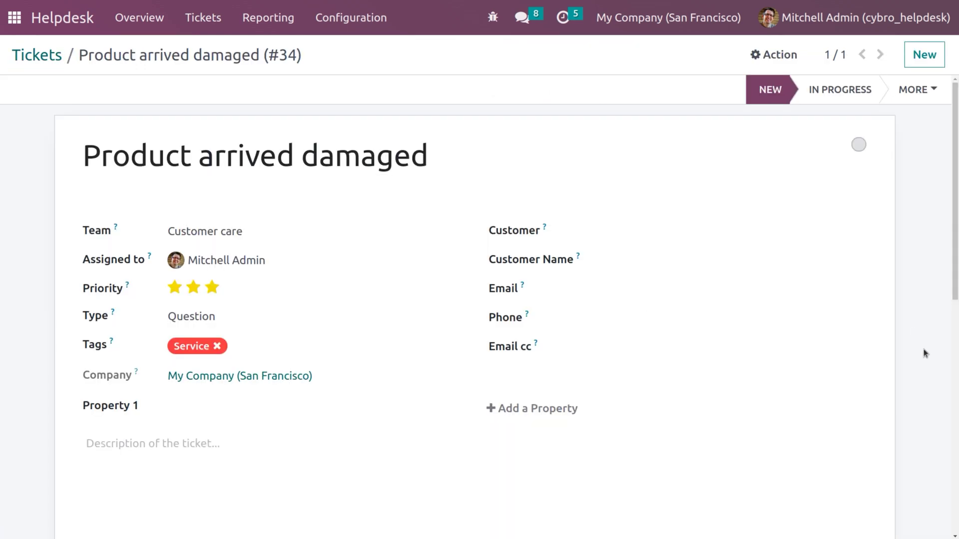
{"action": "left_click", "coordinate": [958, 416]}
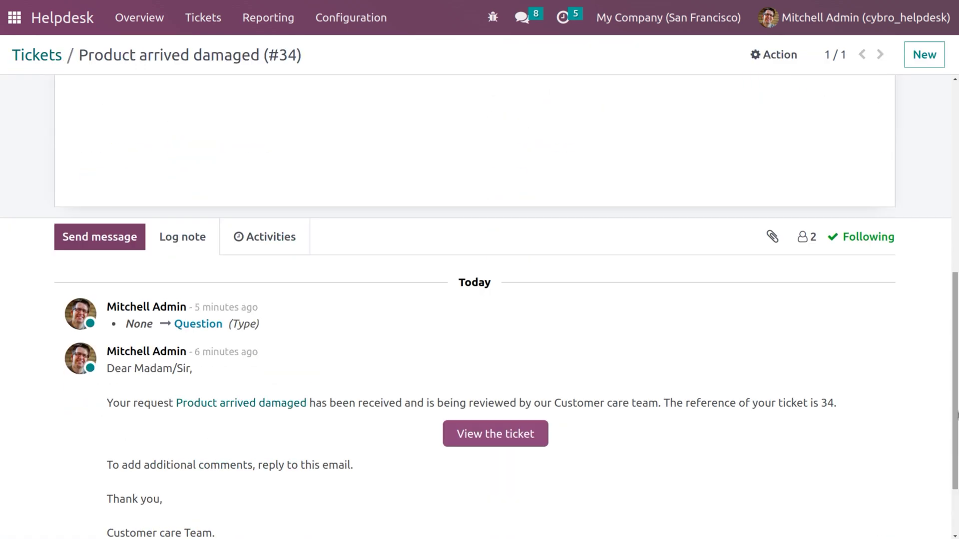
Add the portal customer contact as a follower of the ticket.
{"action": "left_click", "coordinate": [813, 238]}
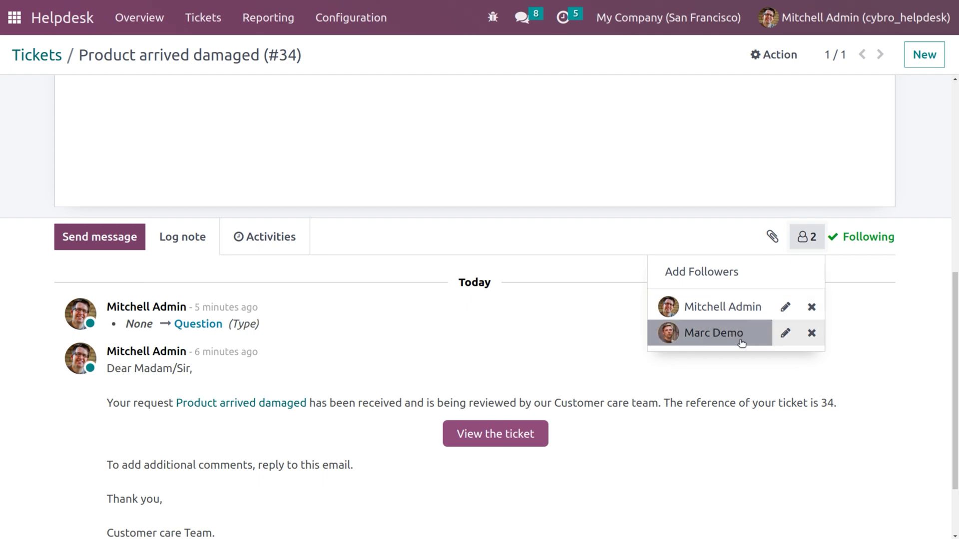
{"action": "left_click", "coordinate": [711, 279]}
{"action": "left_click", "coordinate": [181, 100]}
{"action": "type", "text": "joe"}
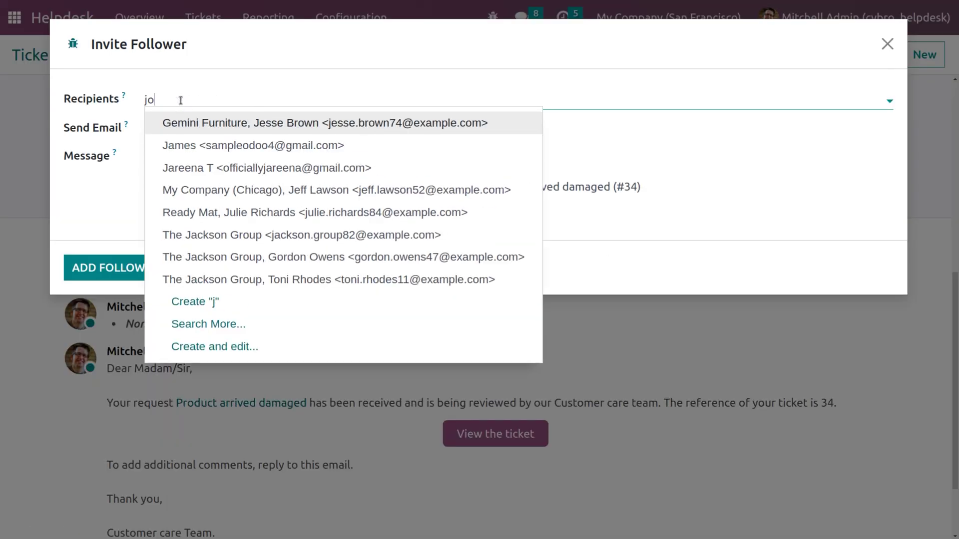
{"action": "left_click", "coordinate": [201, 129]}
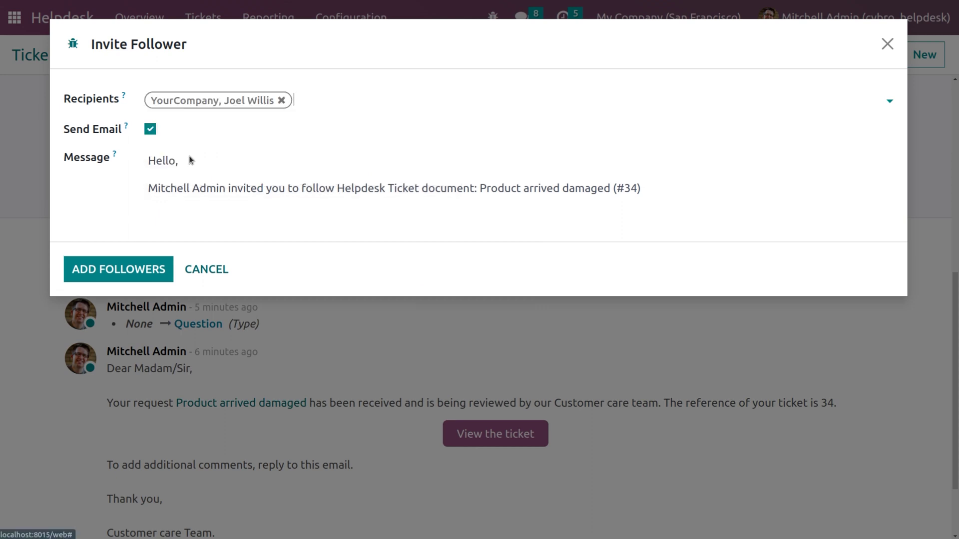
{"action": "left_click", "coordinate": [112, 270]}
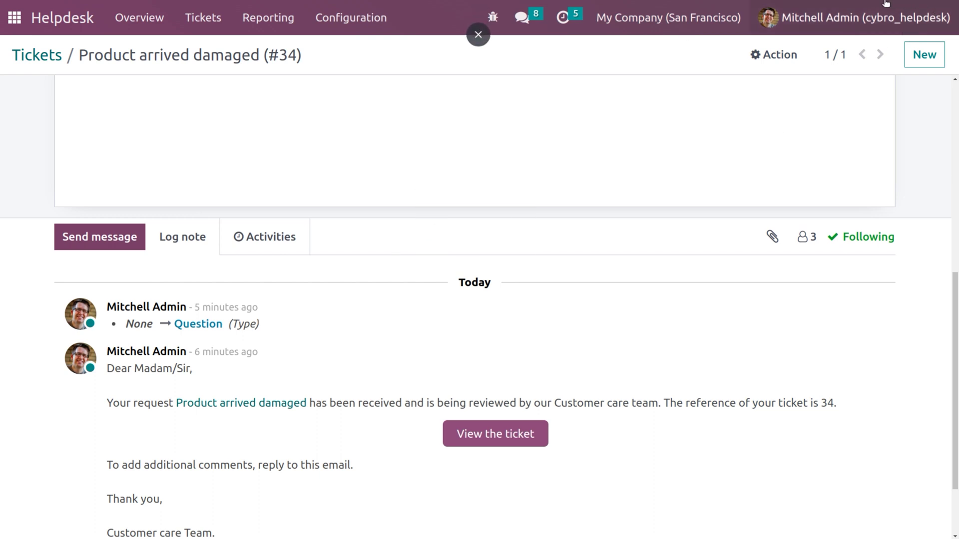
{"action": "left_click", "coordinate": [866, 15]}
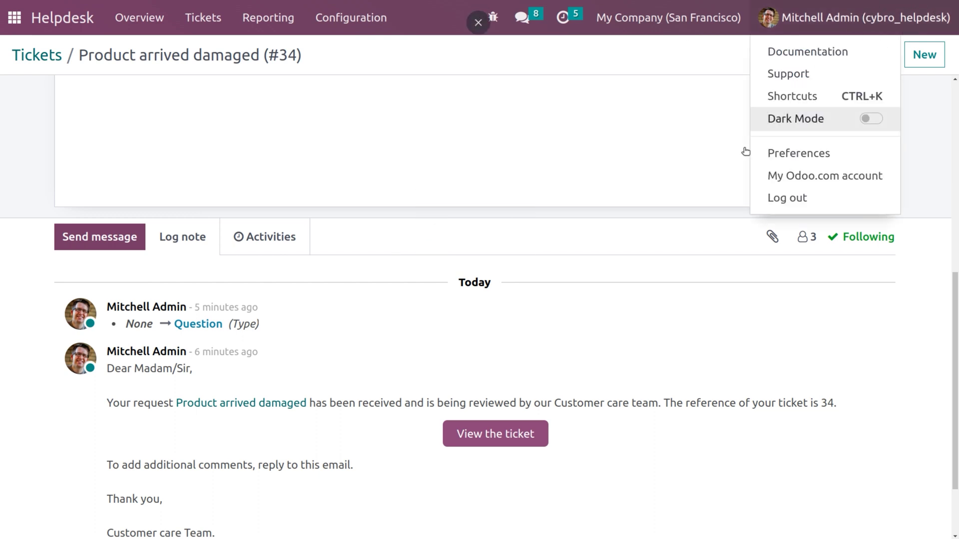
Sign out of the admin session and sign in as the portal user.
{"action": "left_click", "coordinate": [769, 204]}
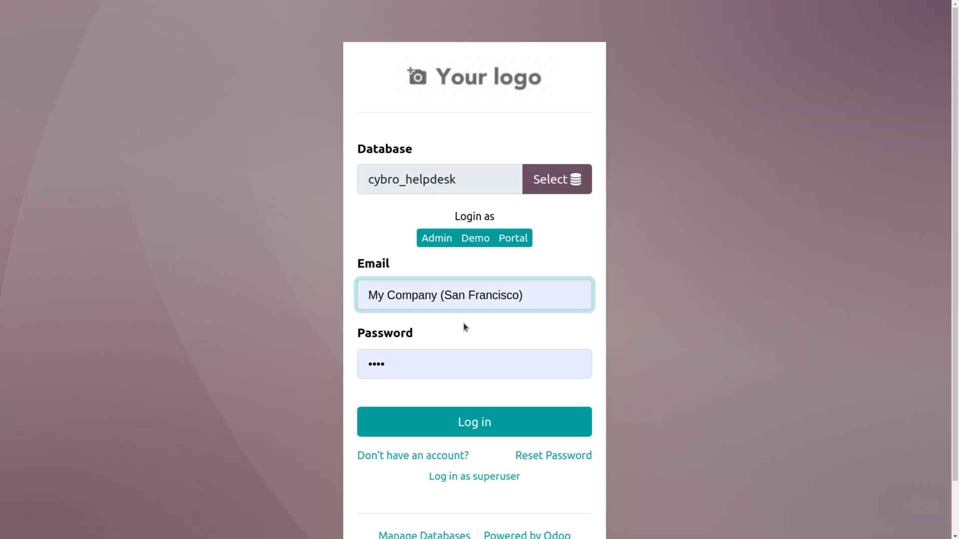
{"action": "left_click", "coordinate": [549, 294]}
{"action": "key", "text": "BackSpace"}
{"action": "key", "text": "BackSpace"}
{"action": "key", "text": "BackSpace"}
{"action": "key", "text": "BackSpace"}
{"action": "key", "text": "BackSpace"}
{"action": "key", "text": "BackSpace"}
{"action": "key", "text": "BackSpace"}
{"action": "key", "text": "BackSpace"}
{"action": "key", "text": "BackSpace"}
{"action": "key", "text": "BackSpace"}
{"action": "key", "text": "BackSpace"}
{"action": "key", "text": "BackSpace"}
{"action": "key", "text": "BackSpace"}
{"action": "key", "text": "BackSpace"}
{"action": "key", "text": "BackSpace"}
{"action": "key", "text": "BackSpace"}
{"action": "key", "text": "BackSpace"}
{"action": "key", "text": "BackSpace"}
{"action": "key", "text": "BackSpace"}
{"action": "key", "text": "BackSpace"}
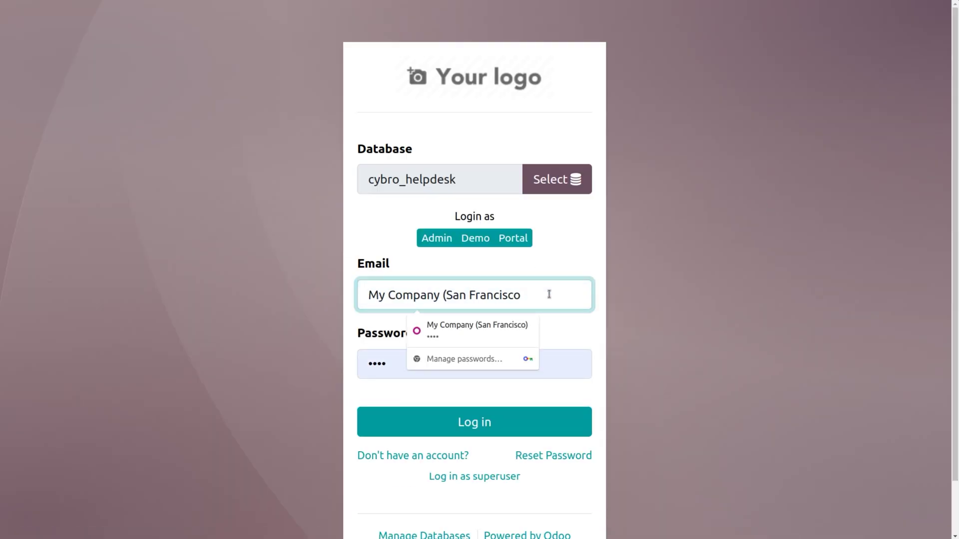
{"action": "key", "text": "BackSpace"}
{"action": "key", "text": "BackSpace"}
{"action": "key", "text": "BackSpace"}
{"action": "key", "text": "BackSpace"}
{"action": "key", "text": "BackSpace"}
{"action": "type", "text": "jo"}
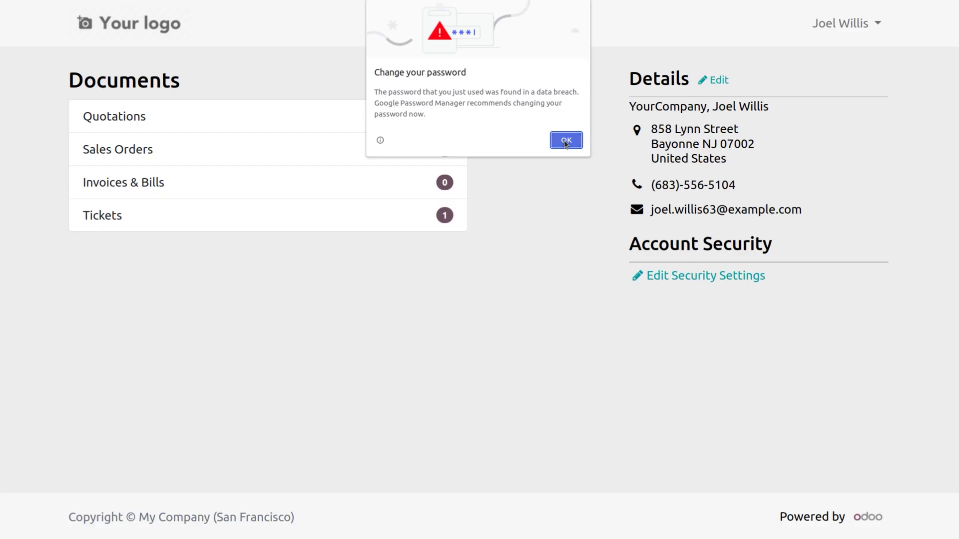
{"action": "left_click", "coordinate": [564, 140]}
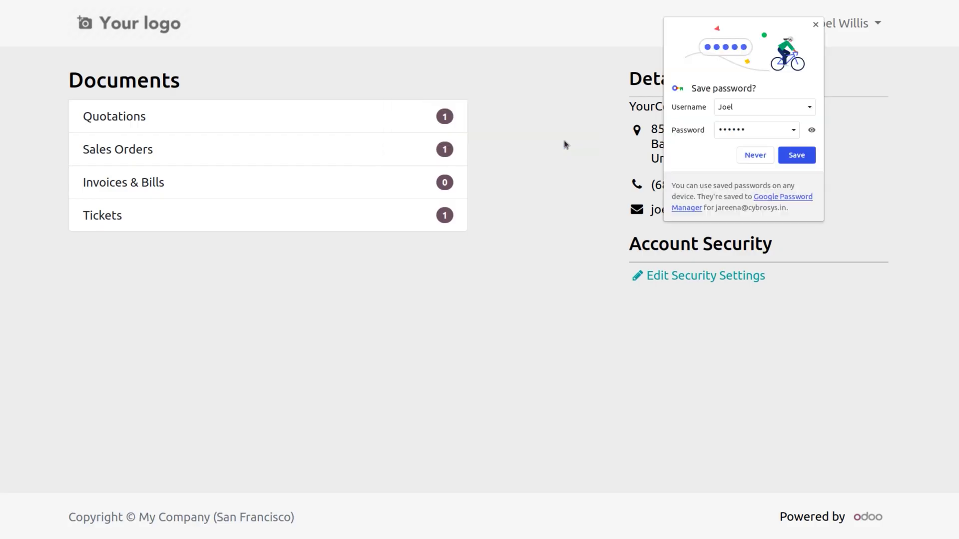
{"action": "left_click", "coordinate": [748, 157]}
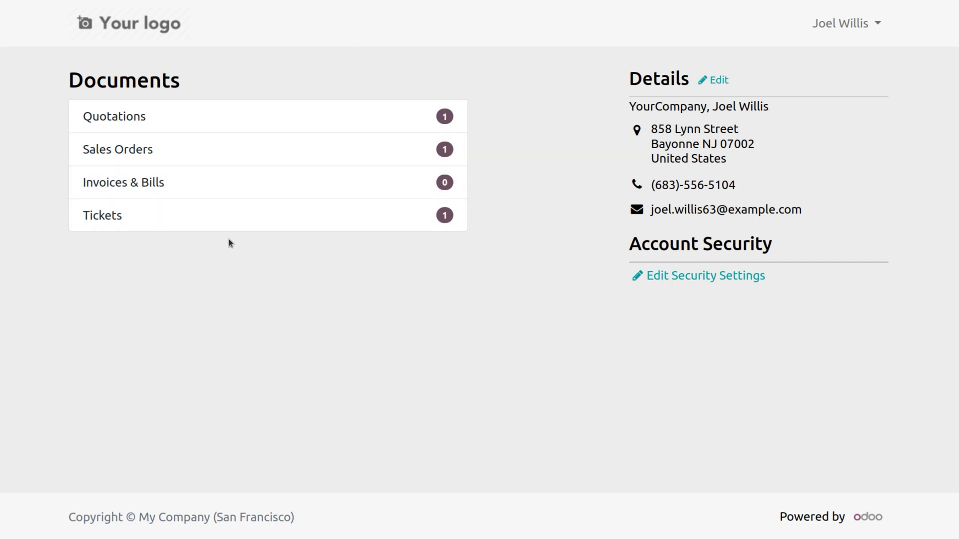
View the portal user's Tickets list, then sign out.
{"action": "left_click", "coordinate": [121, 214]}
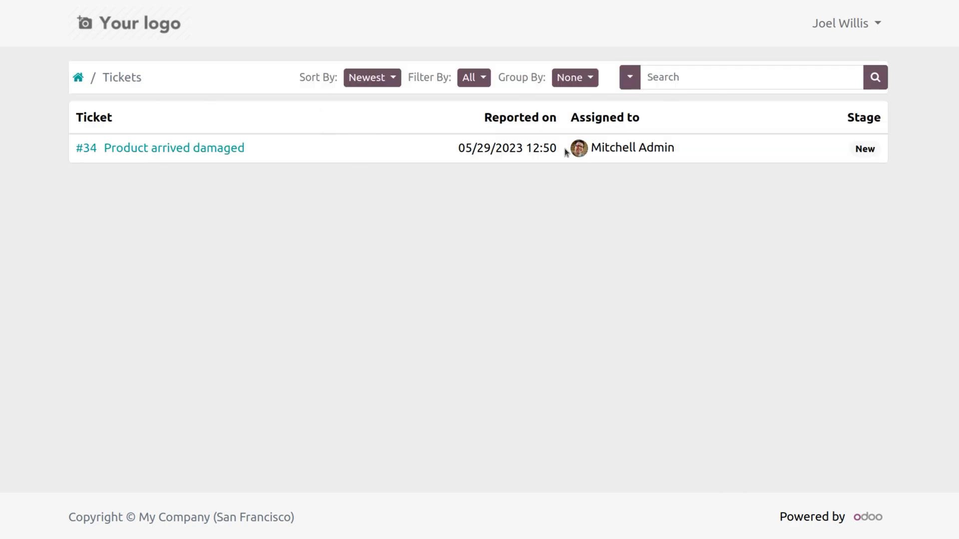
{"action": "left_click", "coordinate": [849, 28]}
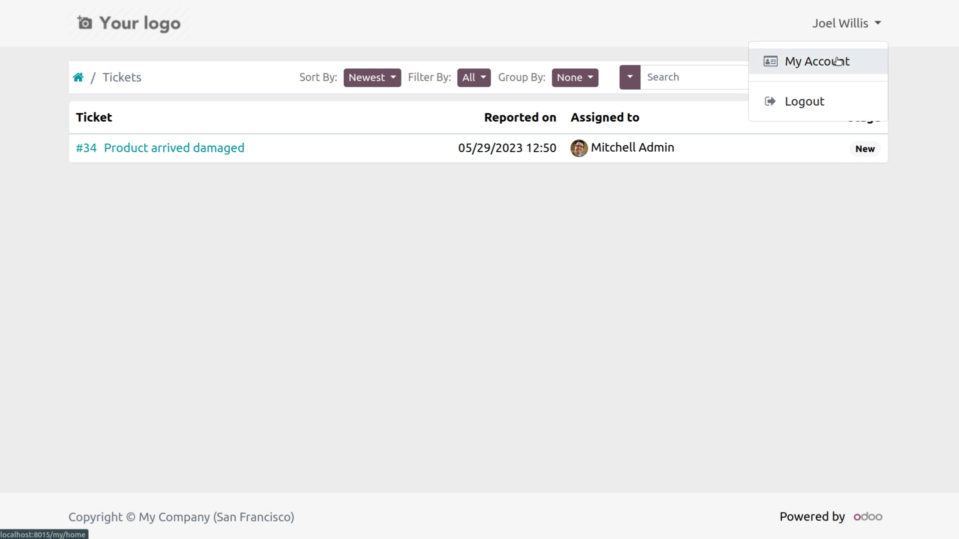
{"action": "left_click", "coordinate": [813, 98]}
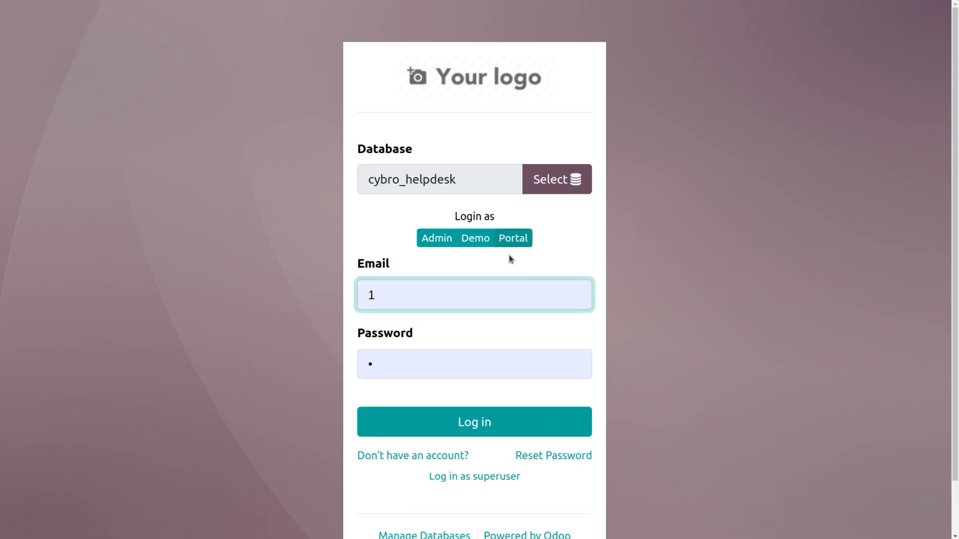
Sign in with the internal helpdesk user's login and password, declining to save the password.
{"action": "left_click", "coordinate": [467, 291]}
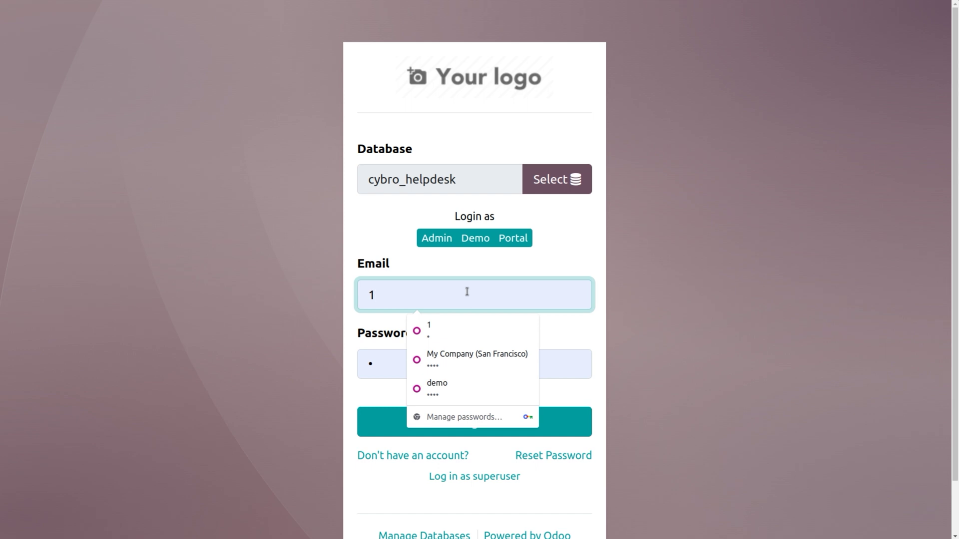
{"action": "key", "text": "BackSpace"}
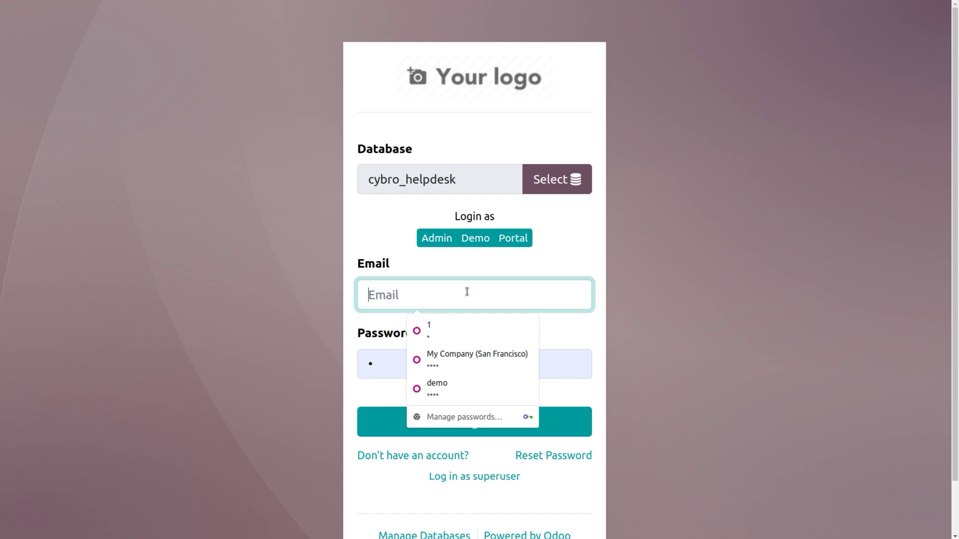
{"action": "type", "text": "JERR"}
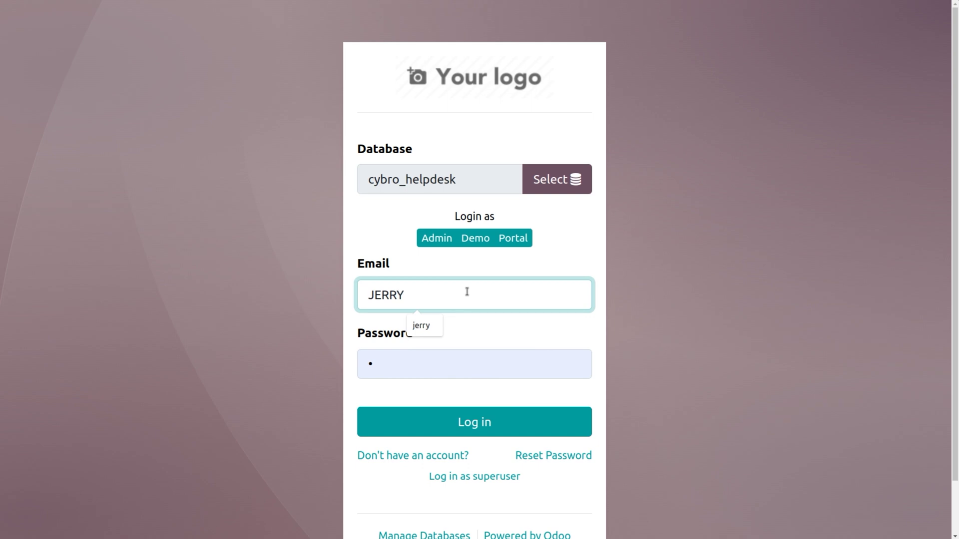
{"action": "type", "text": "Y"}
{"action": "left_click", "coordinate": [426, 332]}
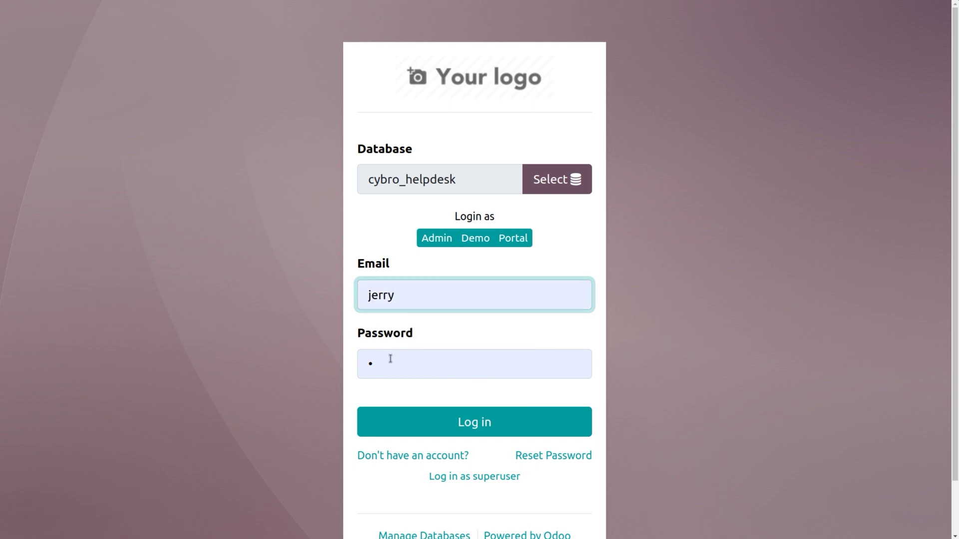
{"action": "left_click", "coordinate": [391, 359]}
{"action": "key", "text": "BackSpace"}
{"action": "type", "text": "je"}
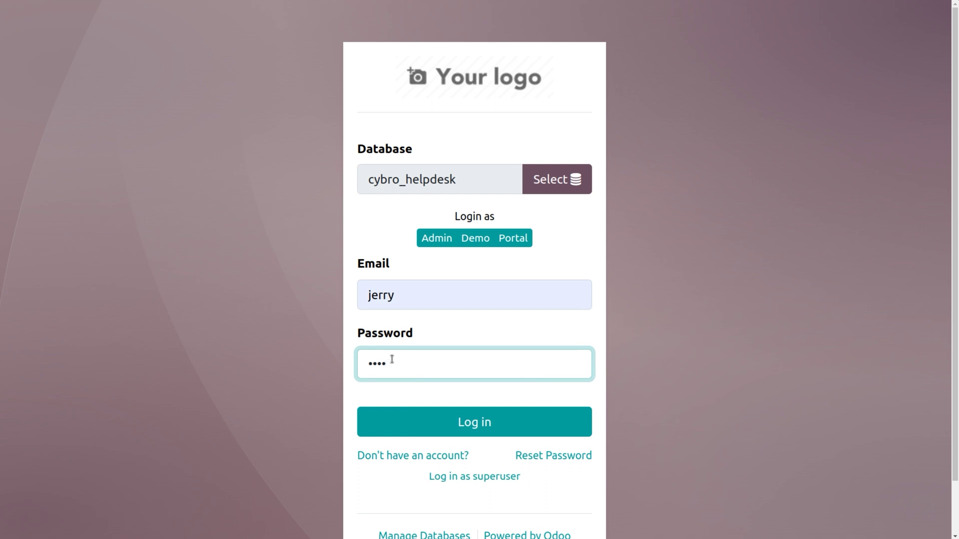
{"action": "left_click", "coordinate": [450, 421]}
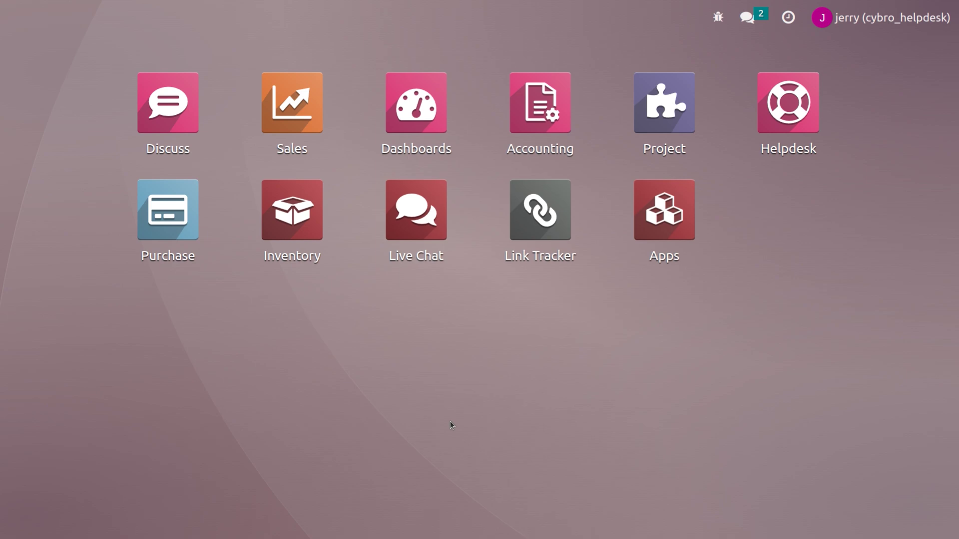
{"action": "left_click", "coordinate": [488, 152]}
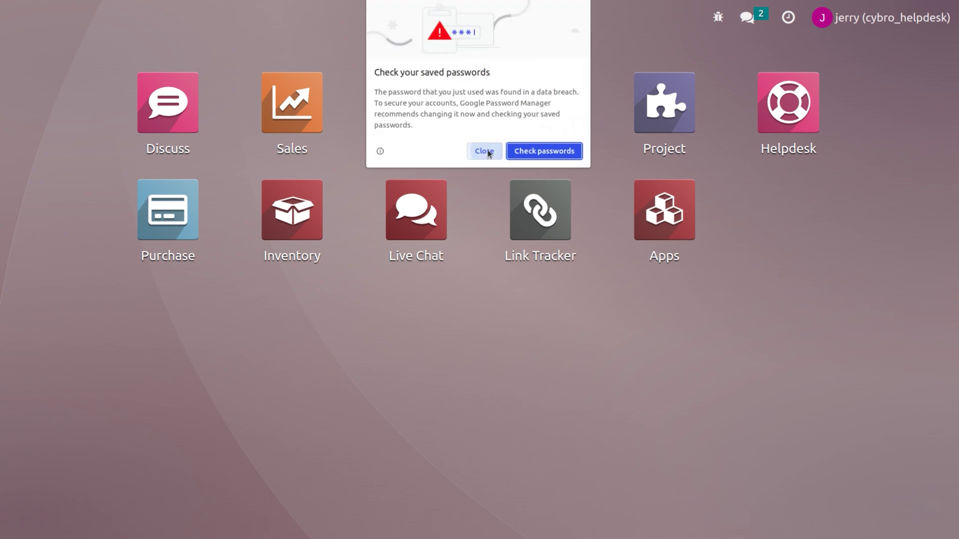
{"action": "left_click", "coordinate": [761, 159]}
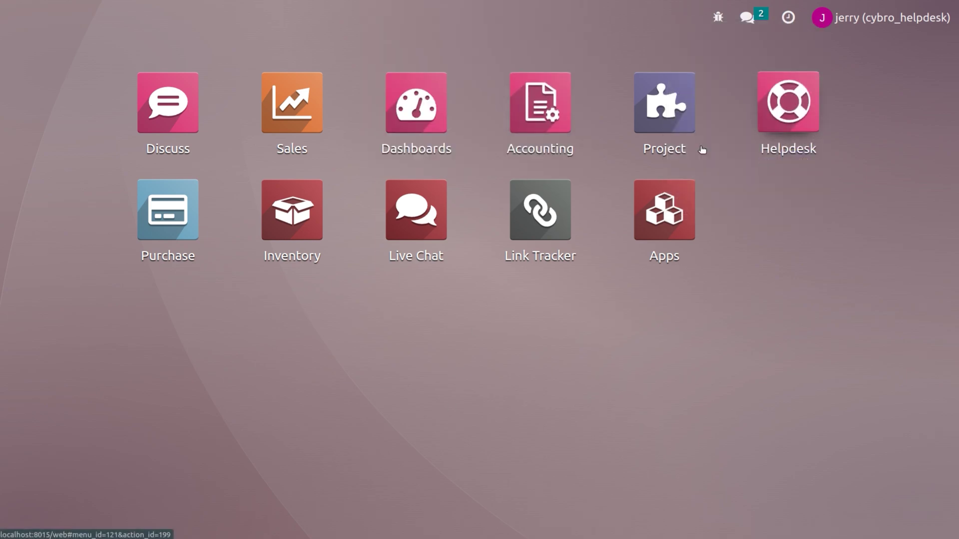
List Helpdesk tickets with the My Tickets and Open filters removed.
{"action": "left_click", "coordinate": [792, 125]}
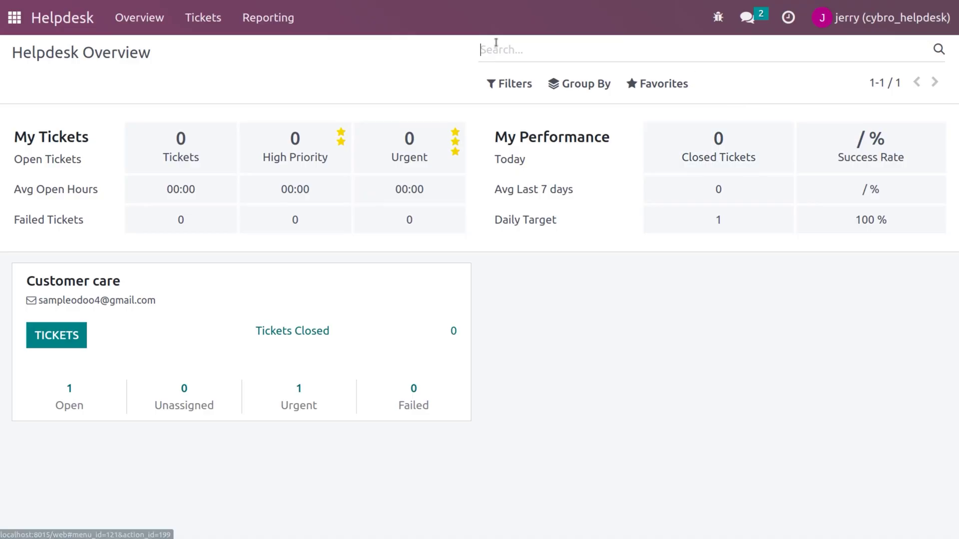
{"action": "left_click", "coordinate": [208, 23]}
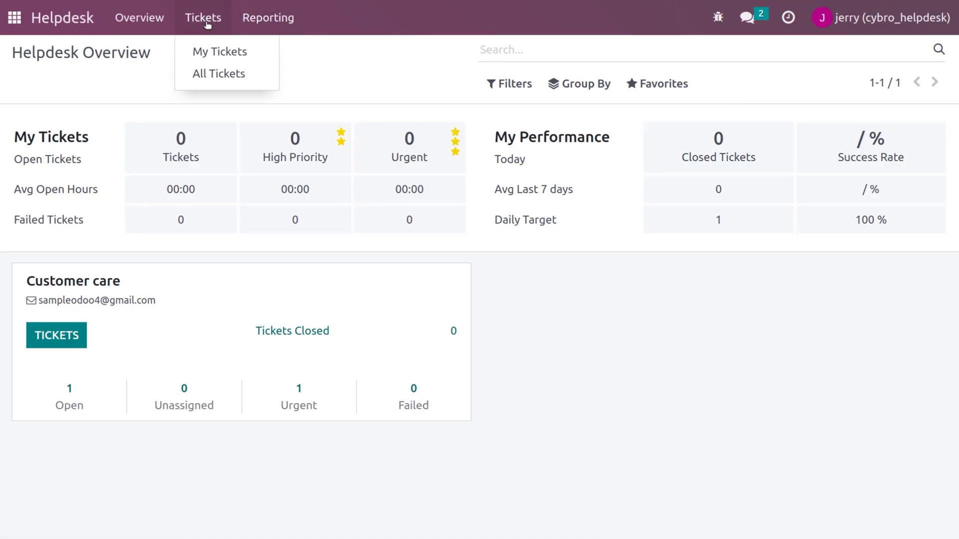
{"action": "left_click", "coordinate": [214, 57]}
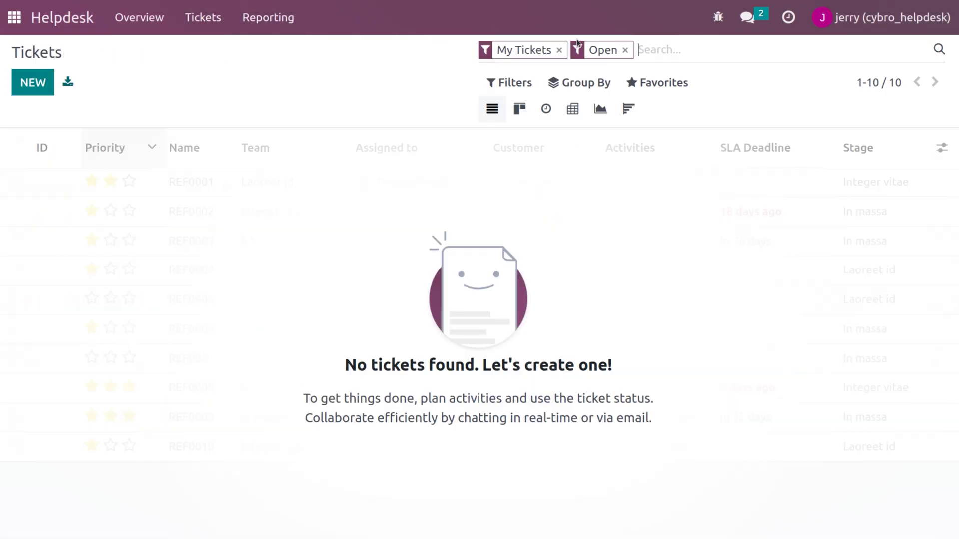
{"action": "left_click", "coordinate": [558, 50]}
{"action": "left_click", "coordinate": [533, 50]}
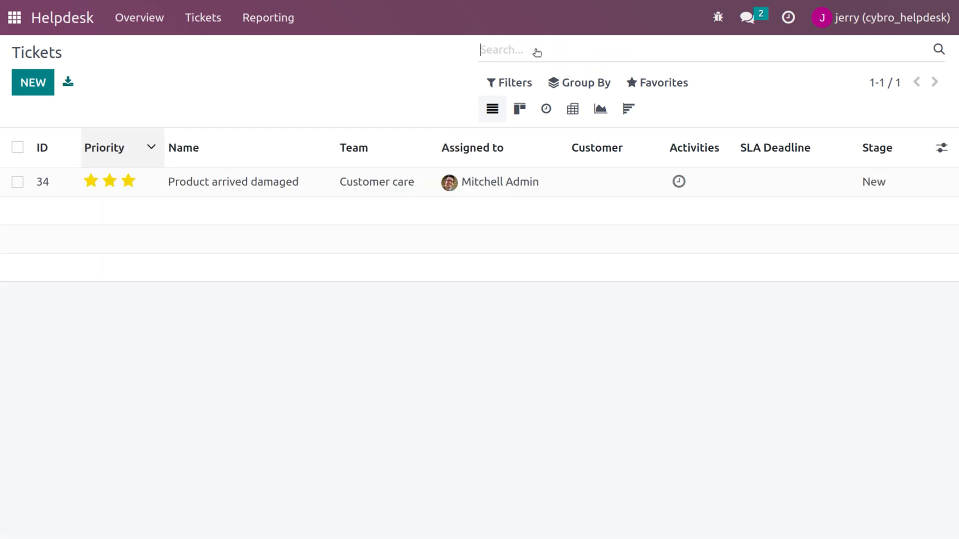